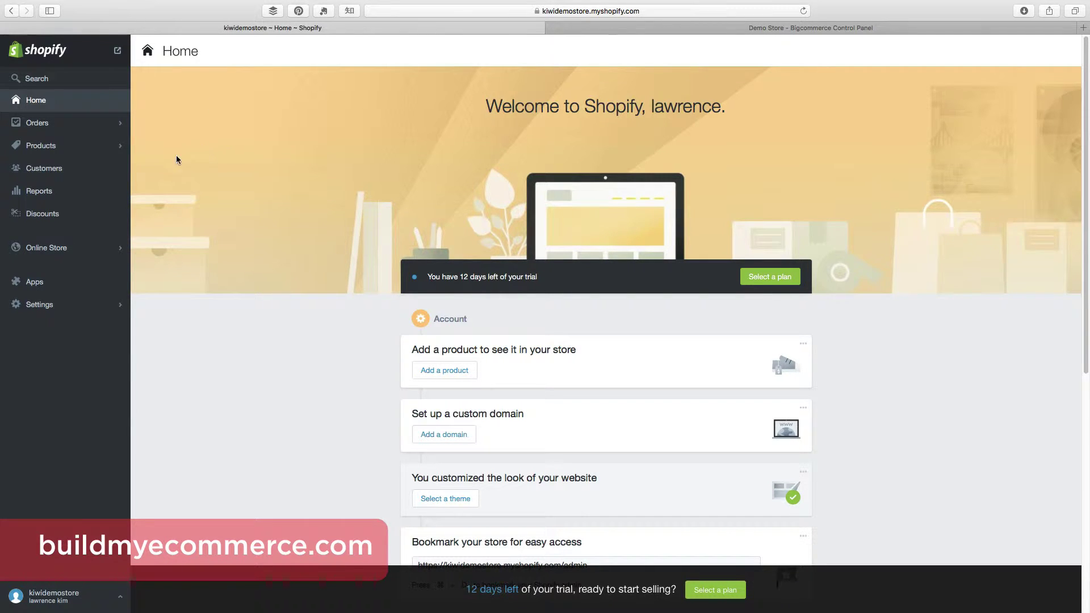
Start a new product from Shopify's Products section
{"action": "left_click", "coordinate": [54, 146]}
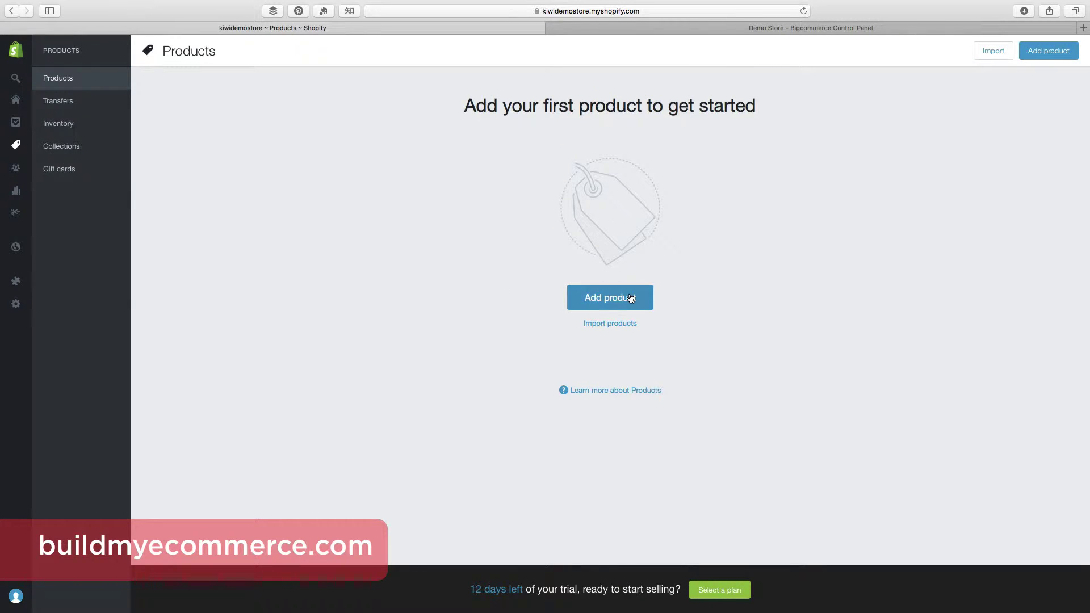
{"action": "left_click", "coordinate": [630, 298]}
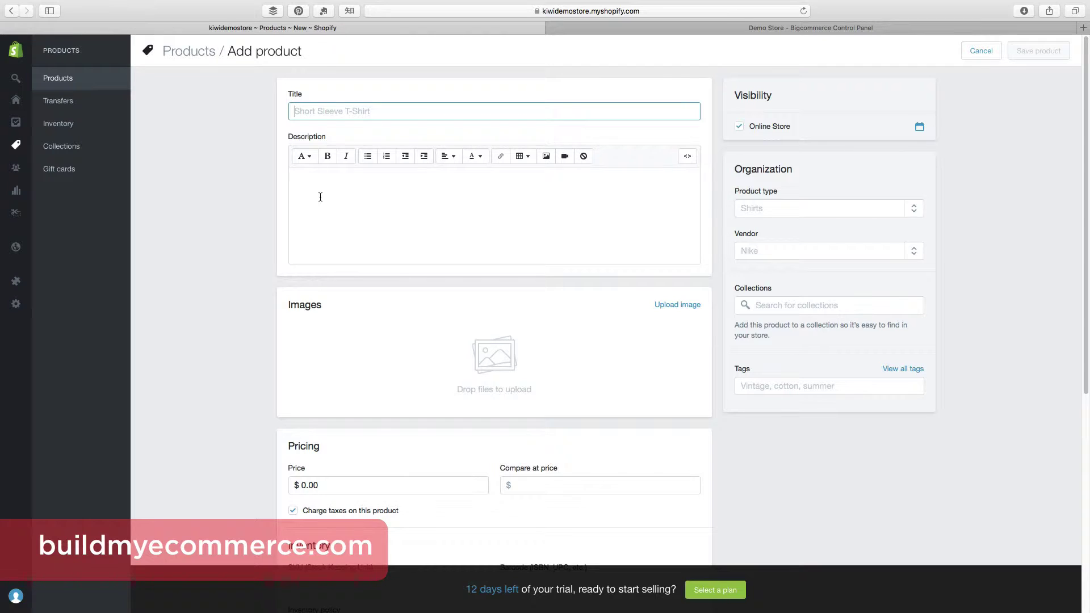
{"action": "scroll", "coordinate": [209, 344], "scroll_direction": "down", "scroll_amount": 4}
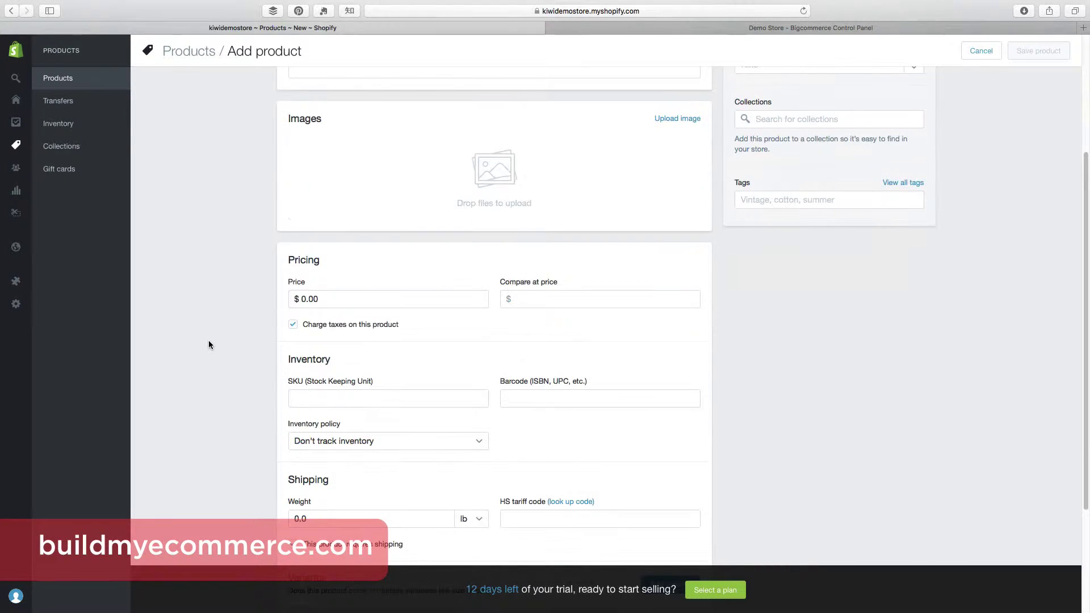
{"action": "scroll", "coordinate": [209, 345], "scroll_direction": "up", "scroll_amount": 4}
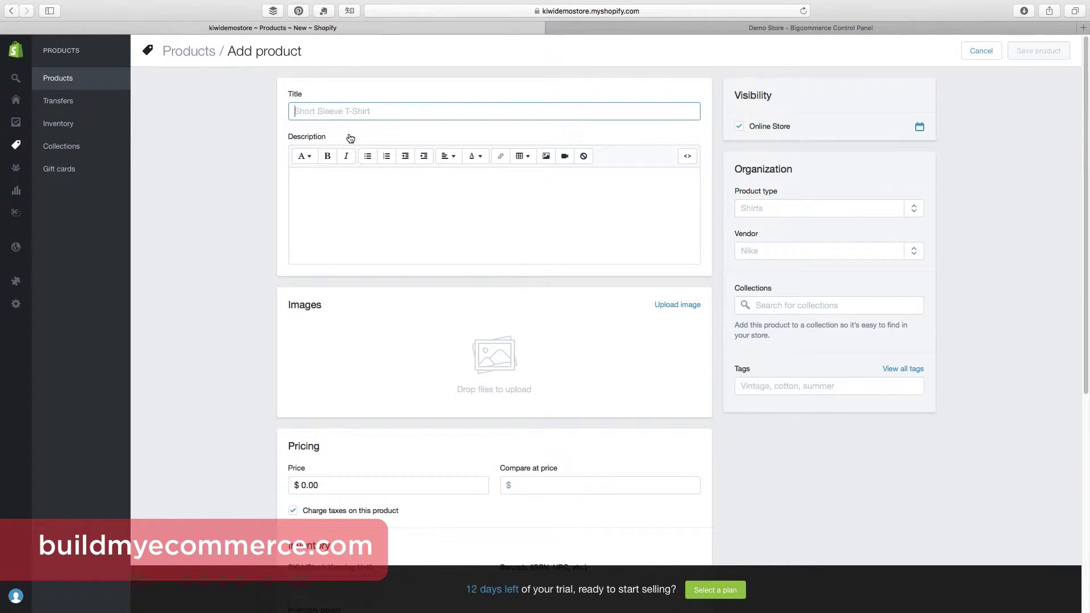
Title it T-Shirt and paste the bulleted fabric, import, washing and neckline description
{"action": "type", "text": "T"}
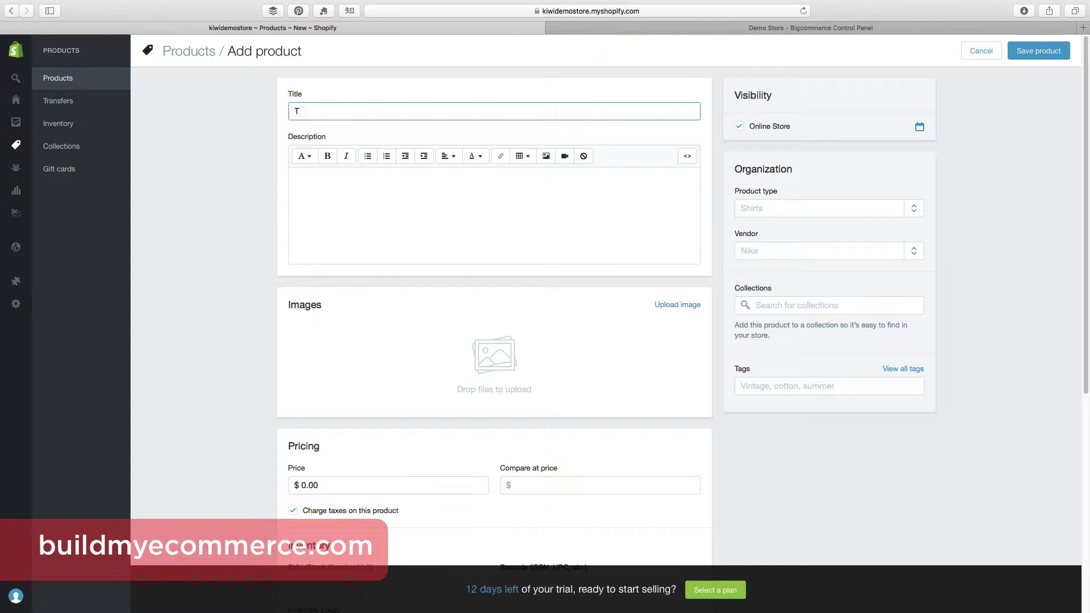
{"action": "type", "text": "-Shirt"}
{"action": "key", "text": "Tab"}
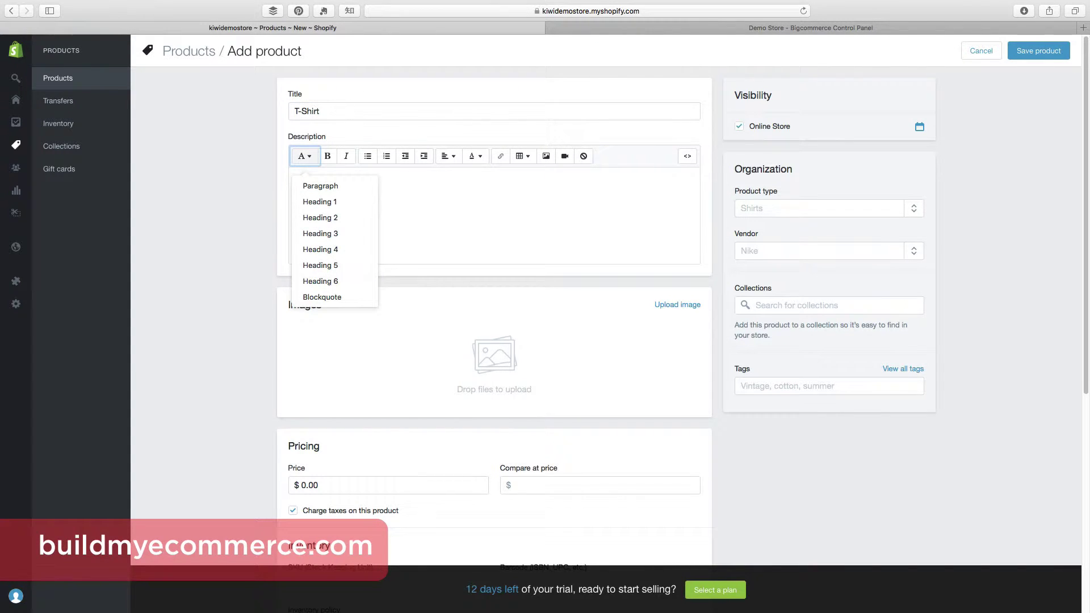
{"action": "left_click", "coordinate": [534, 171]}
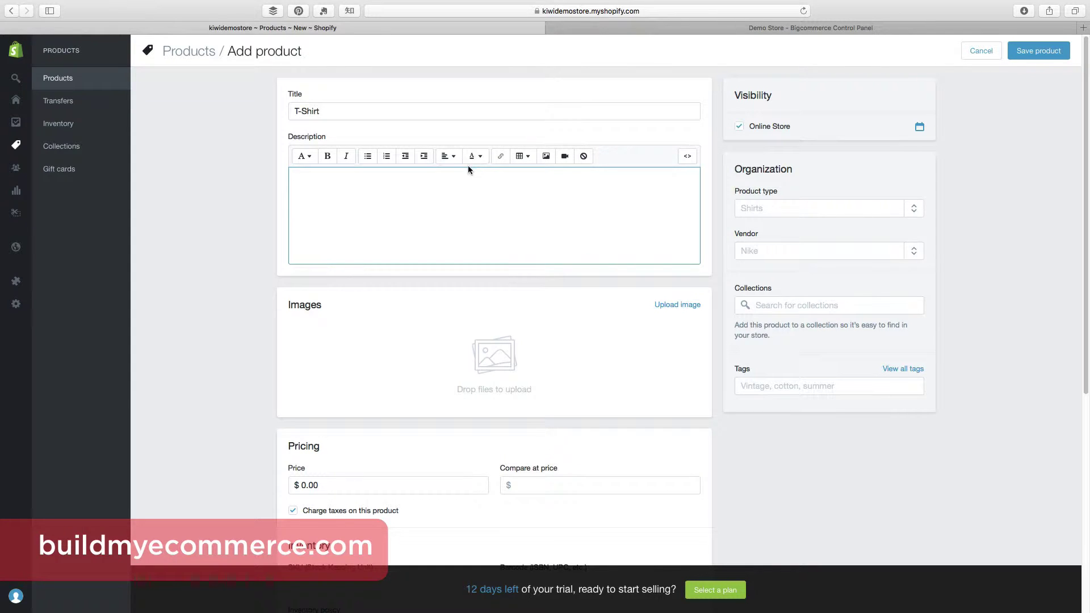
{"action": "type", "text": "All Colors are 100% Cotton; except: Oxford,Graphite,Black Heather,Vintage True Navy and Moss Heather which are cotton/polyester blends.Oxford - 53% Polyester/ 47% Cotton and Black Heather-50% Cotton/50% Polyester Imported Machine Wash Short-sleeve tee with crew neckline"}
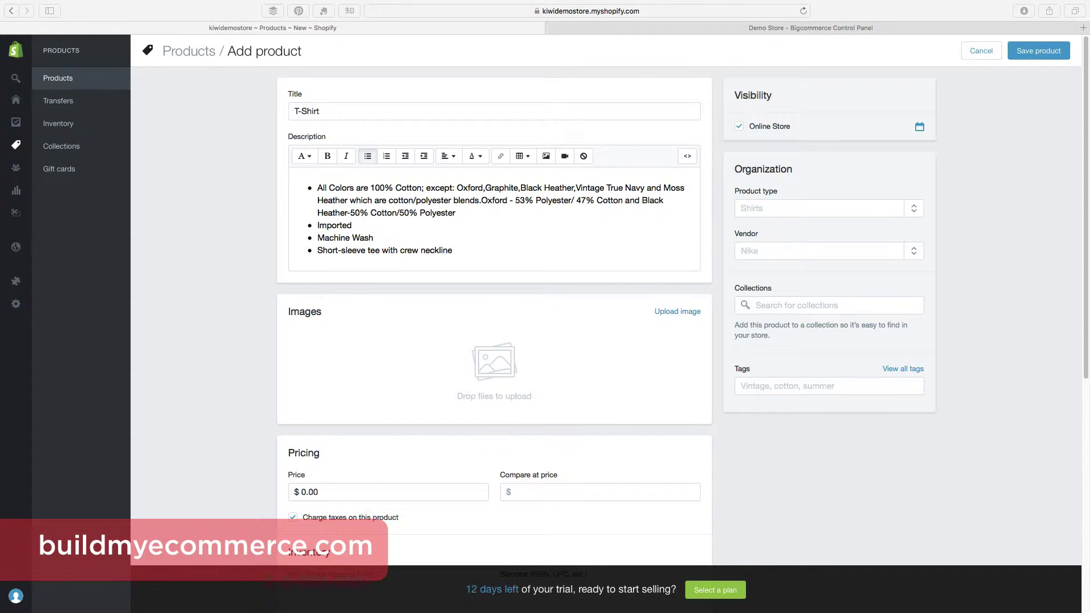
Add the t-shirt.png photo to the product images
{"action": "left_click_drag", "start_coordinate": [1089, 445], "coordinate": [490, 371]}
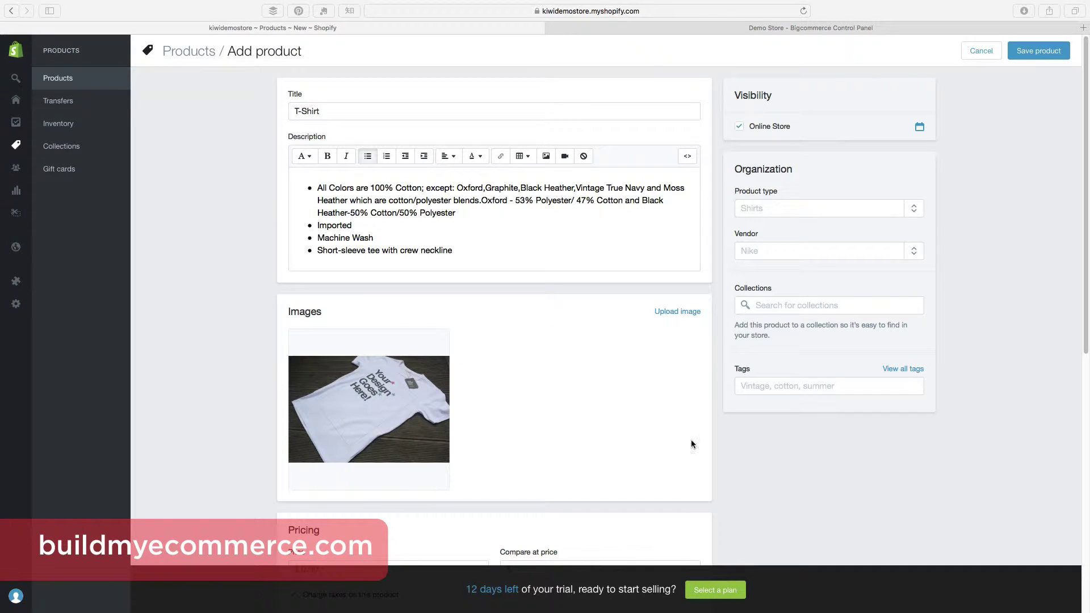
{"action": "left_click", "coordinate": [766, 447]}
{"action": "scroll", "coordinate": [703, 393], "scroll_direction": "down", "scroll_amount": 5}
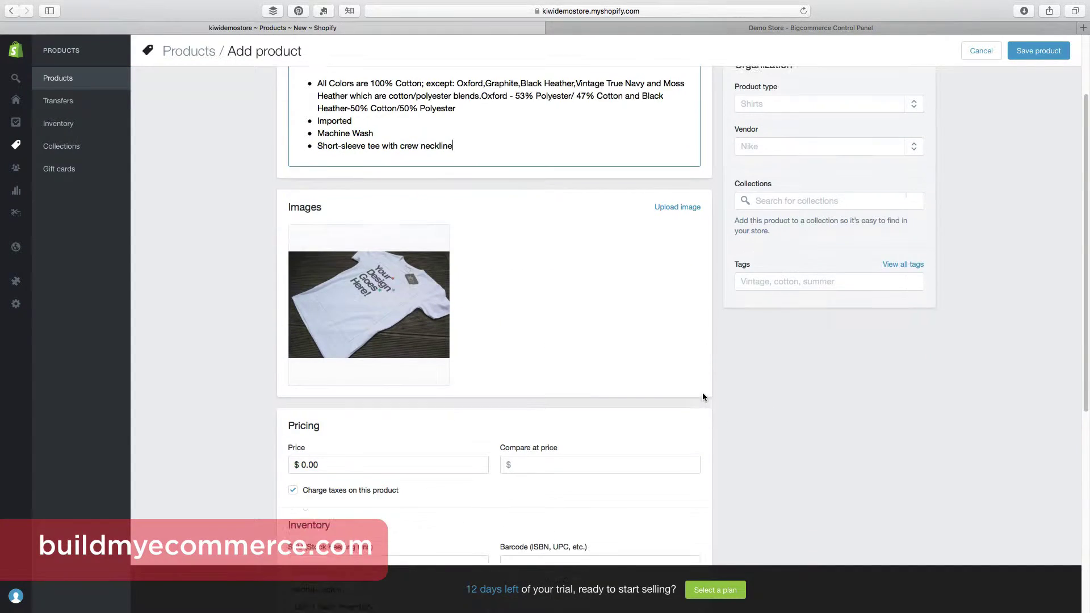
Set the product price to $29.00
{"action": "left_click", "coordinate": [360, 439]}
{"action": "type", "text": "29"}
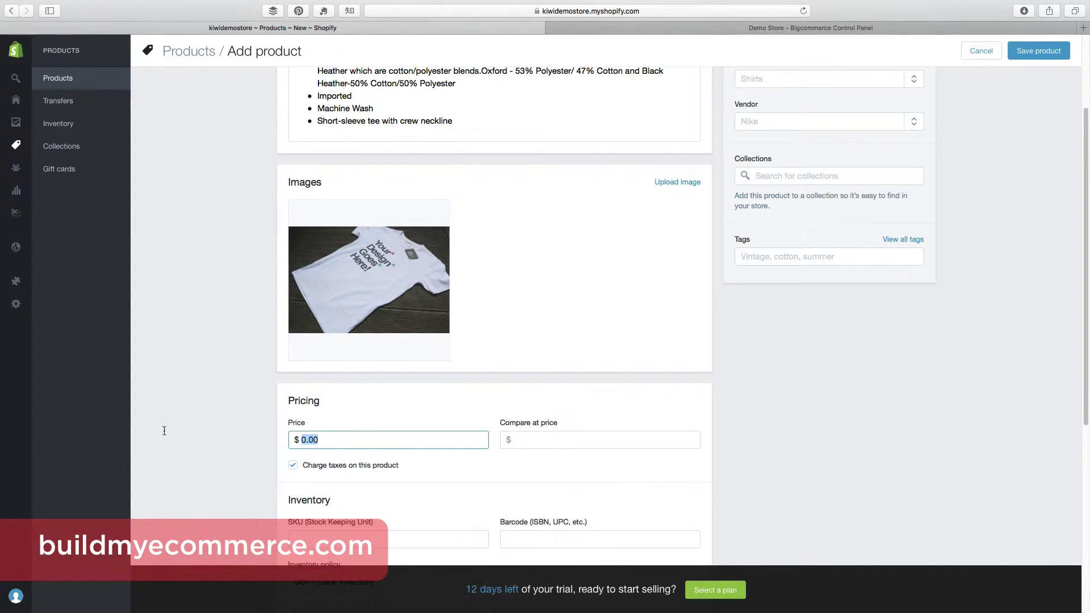
{"action": "type", "text": ".00"}
{"action": "left_click", "coordinate": [760, 418]}
{"action": "scroll", "coordinate": [762, 417], "scroll_direction": "down", "scroll_amount": 5}
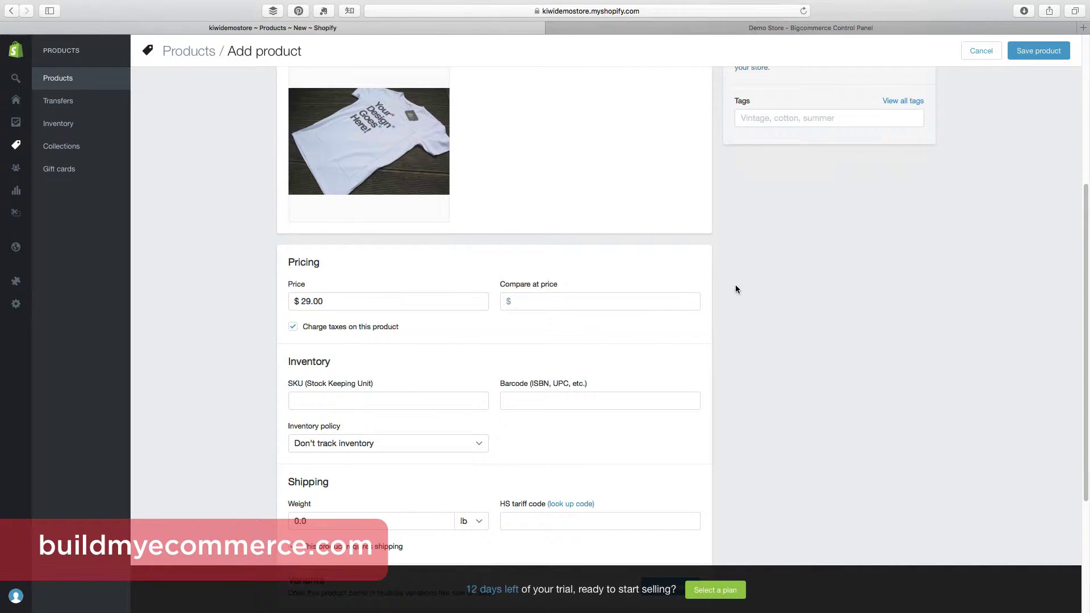
{"action": "scroll", "coordinate": [733, 290], "scroll_direction": "down", "scroll_amount": 5}
{"action": "scroll", "coordinate": [733, 288], "scroll_direction": "down", "scroll_amount": 2}
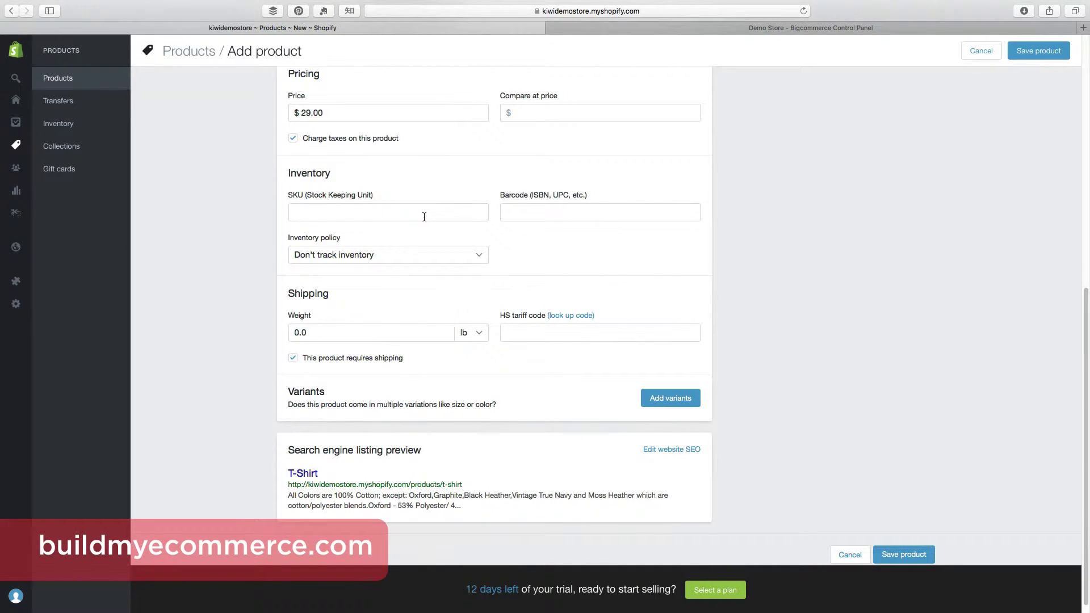
{"action": "left_click", "coordinate": [427, 213]}
{"action": "left_click", "coordinate": [376, 257]}
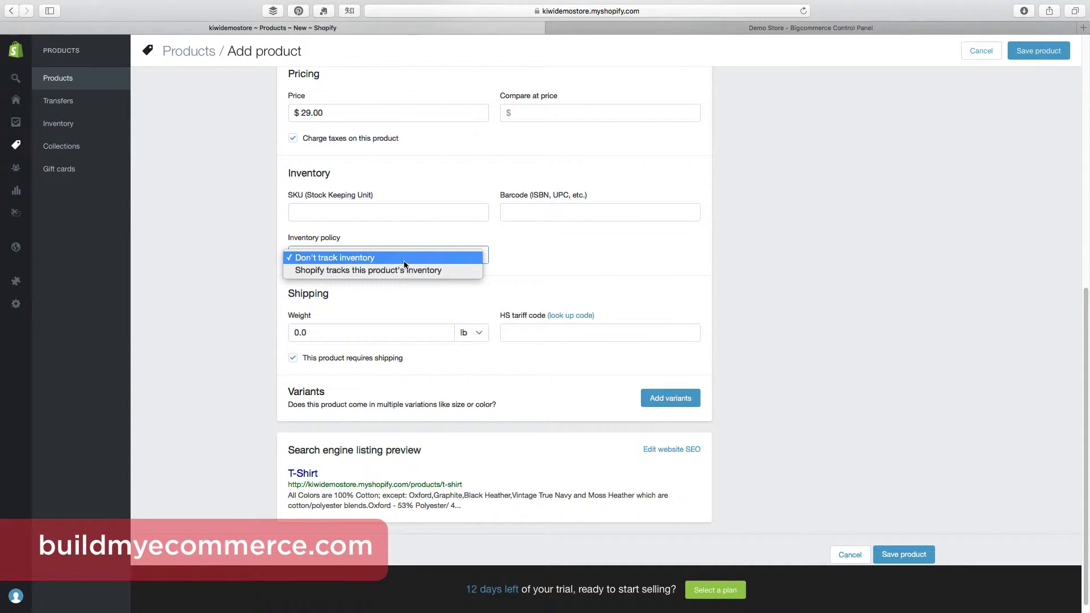
{"action": "left_click", "coordinate": [402, 267]}
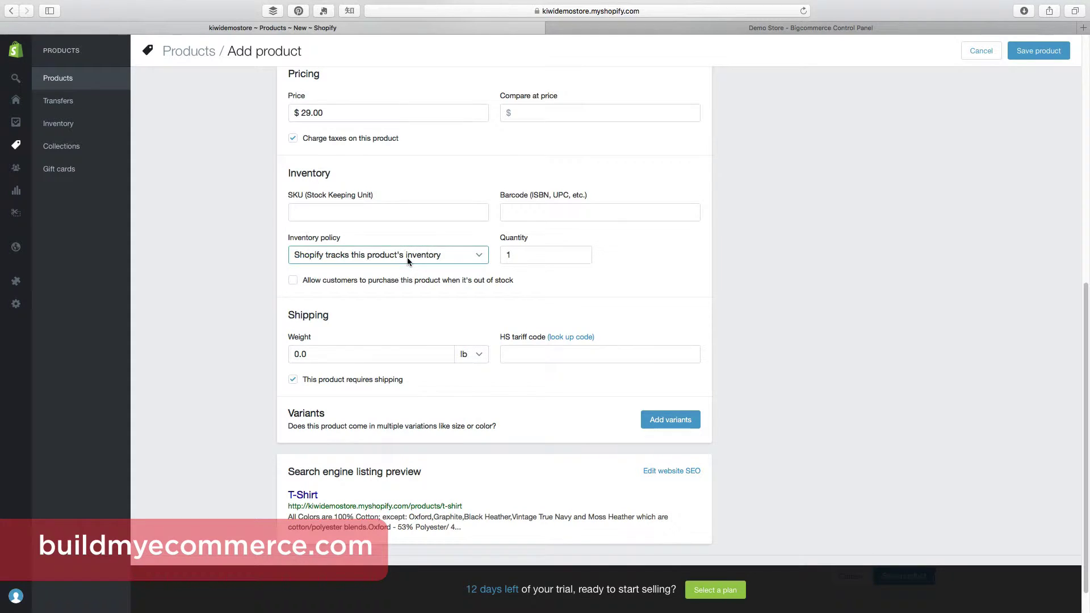
{"action": "left_click", "coordinate": [407, 259]}
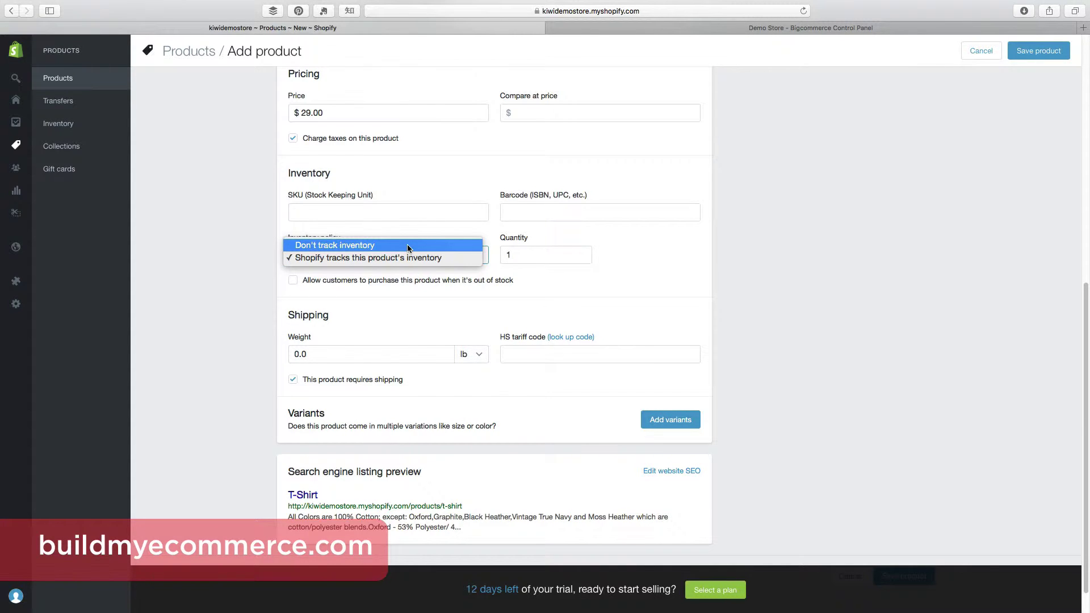
{"action": "left_click", "coordinate": [408, 247]}
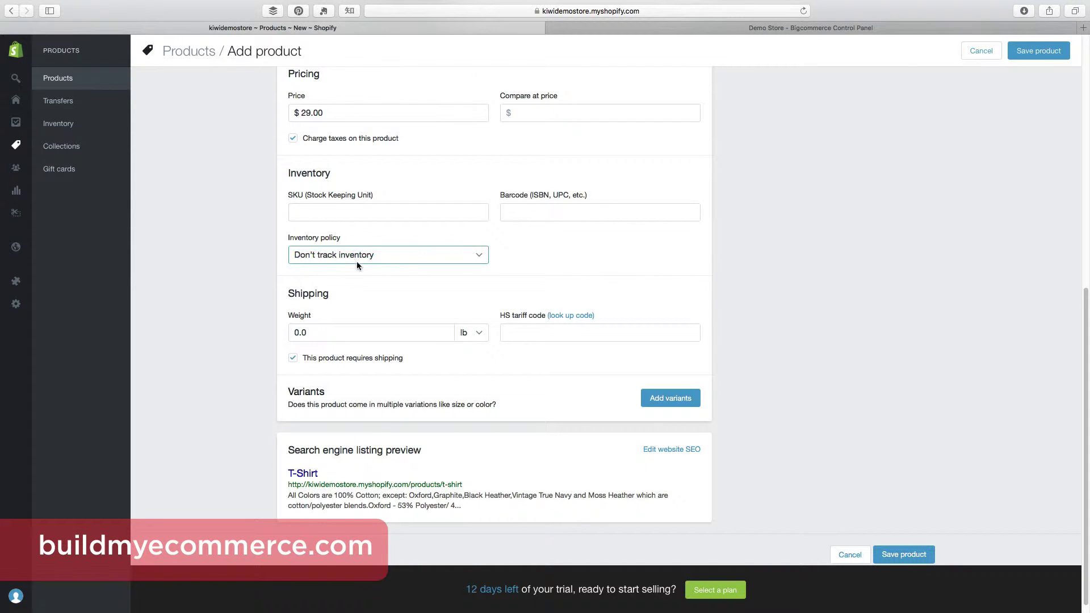
{"action": "scroll", "coordinate": [420, 282], "scroll_direction": "down", "scroll_amount": 1}
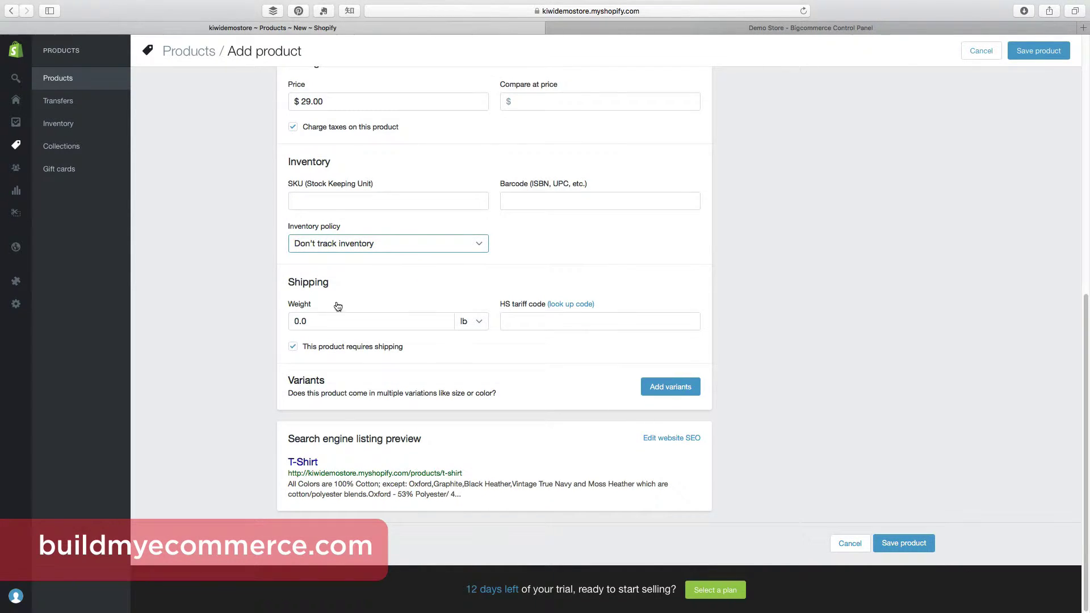
{"action": "left_click", "coordinate": [347, 322]}
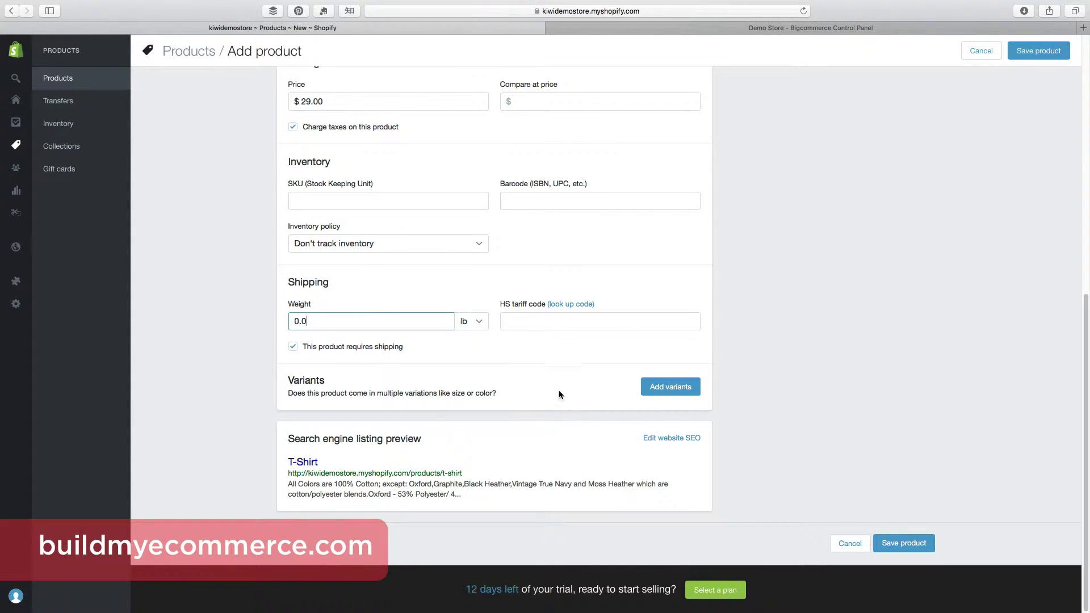
Add a Size option with values S, M and L
{"action": "left_click", "coordinate": [670, 387]}
{"action": "scroll", "coordinate": [801, 403], "scroll_direction": "down", "scroll_amount": 4}
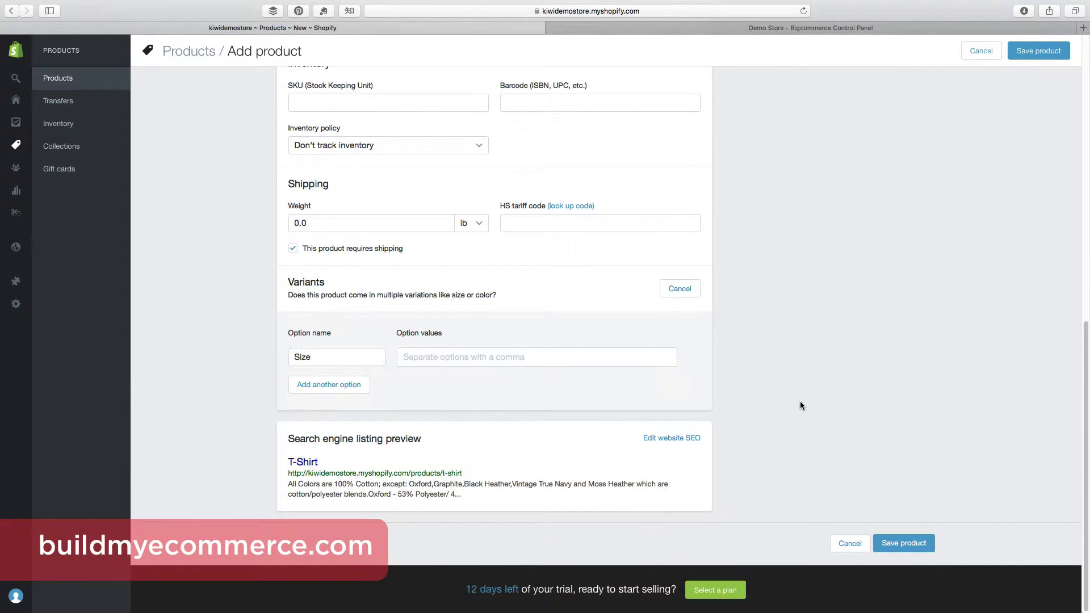
{"action": "double_click", "coordinate": [352, 357]}
{"action": "left_click", "coordinate": [352, 357]}
{"action": "double_click", "coordinate": [352, 357]}
{"action": "left_click", "coordinate": [341, 351]}
{"action": "double_click", "coordinate": [341, 351]}
{"action": "left_click", "coordinate": [335, 351]}
{"action": "left_click", "coordinate": [440, 356]}
{"action": "type", "text": "S"}
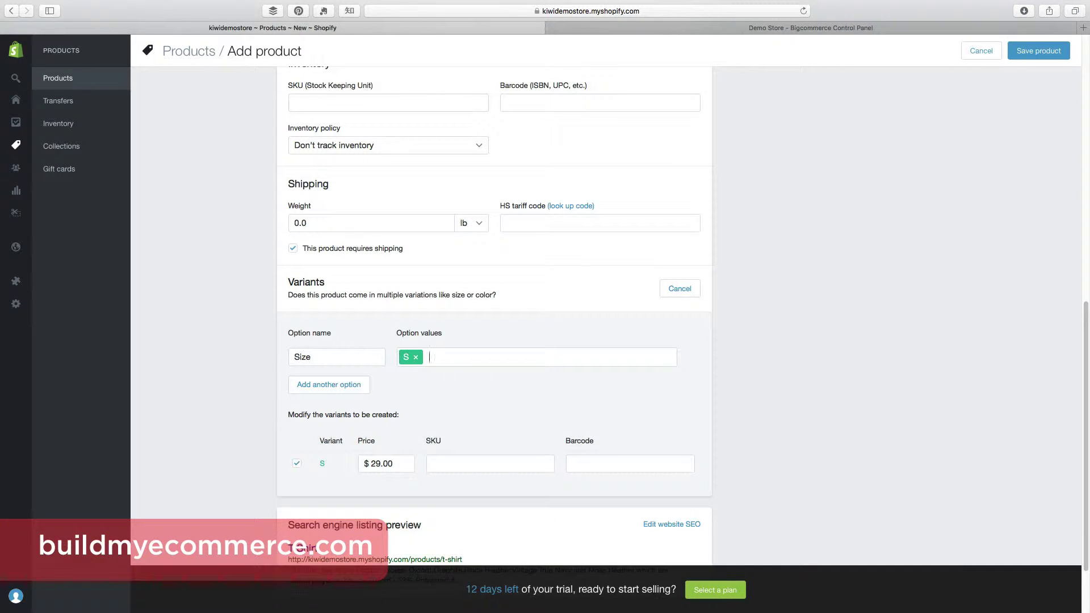
{"action": "type", "text": ",M,"}
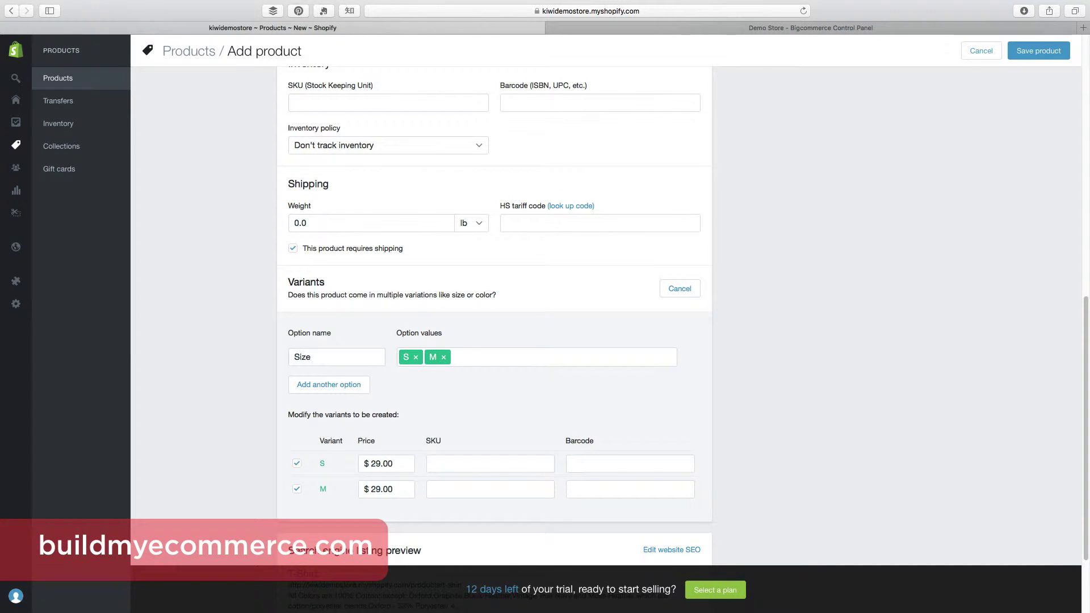
{"action": "type", "text": "L,"}
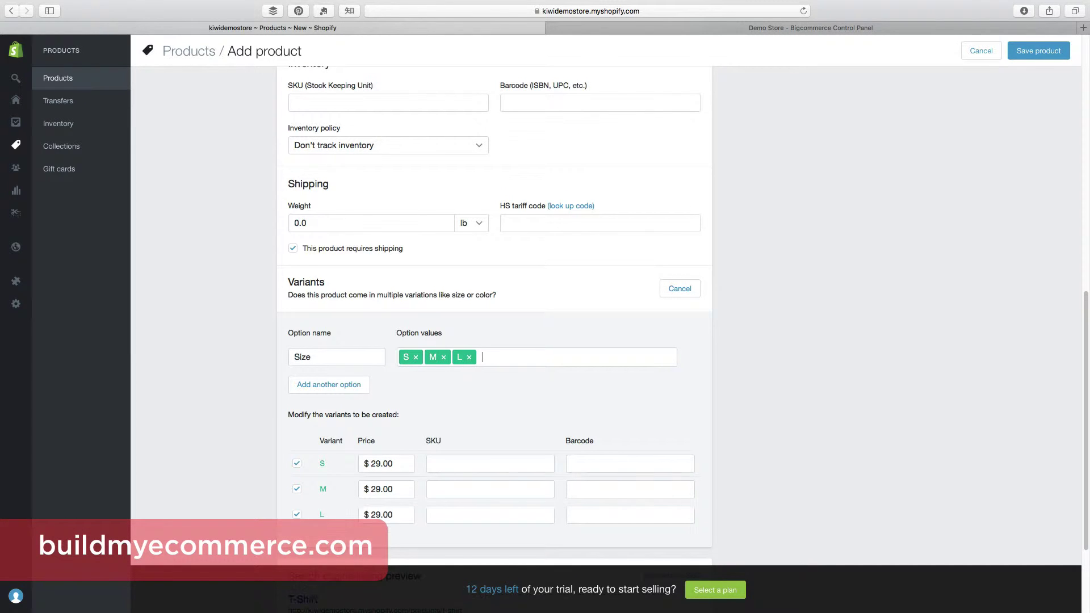
Add a second Color option with values Orange, Blue and Green
{"action": "scroll", "coordinate": [302, 389], "scroll_direction": "down", "scroll_amount": 1}
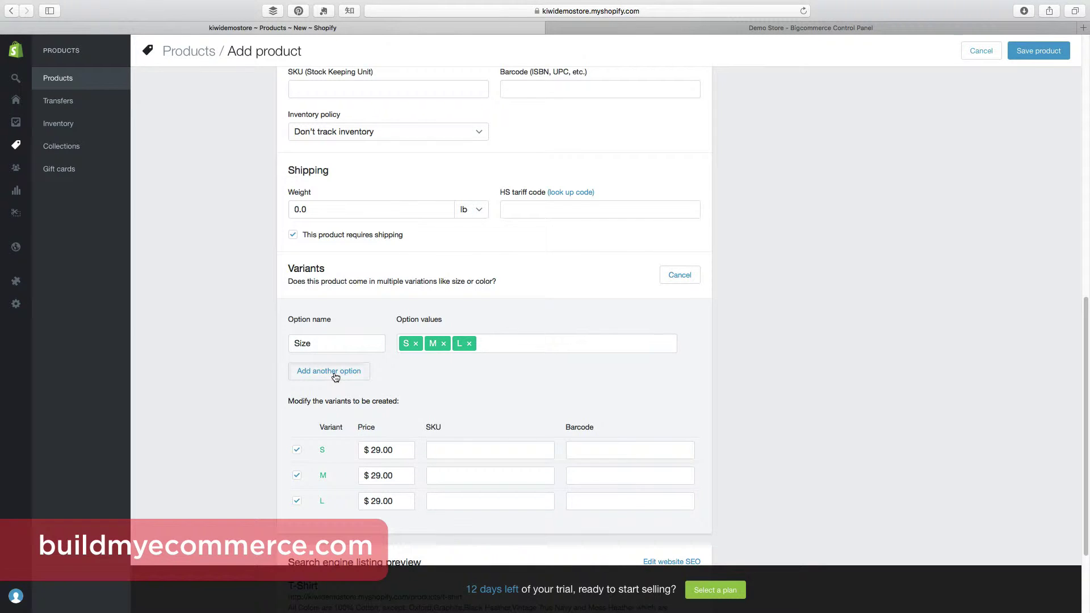
{"action": "left_click", "coordinate": [334, 376]}
{"action": "scroll", "coordinate": [337, 371], "scroll_direction": "down", "scroll_amount": 2}
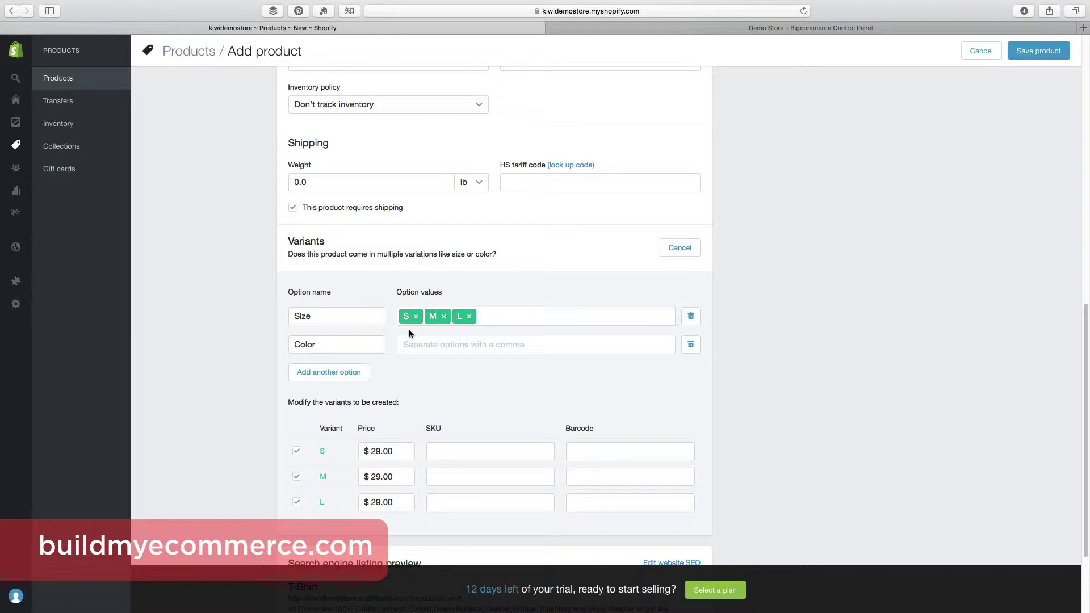
{"action": "type", "text": "Orange"}
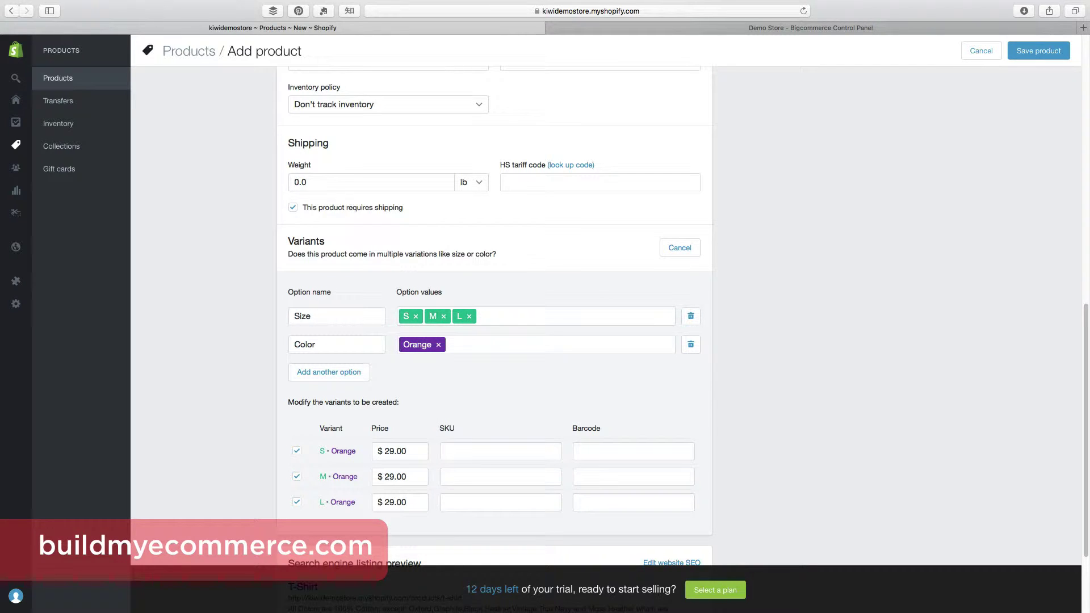
{"action": "type", "text": ",Blue,"}
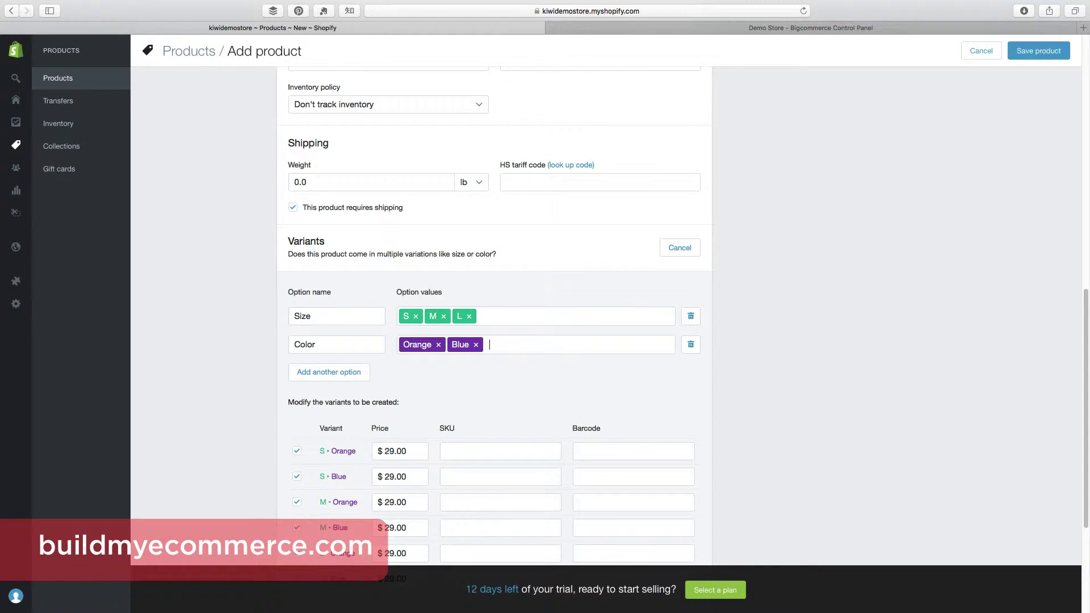
{"action": "type", "text": "Green,"}
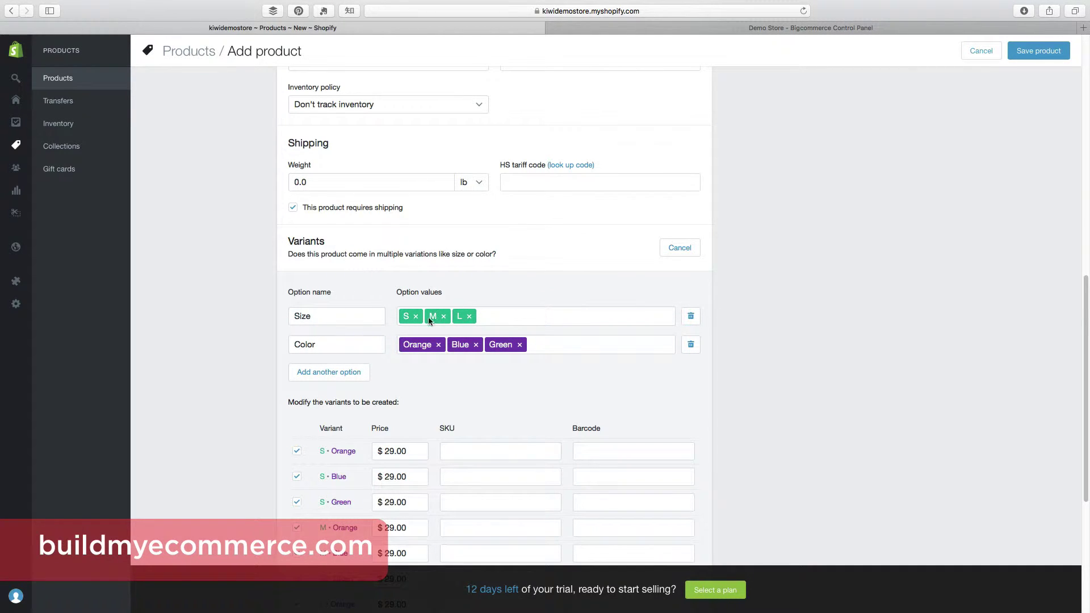
Scroll through the nine $29.00 variants, S·Orange through L·Green
{"action": "scroll", "coordinate": [808, 273], "scroll_direction": "down", "scroll_amount": 2}
{"action": "scroll", "coordinate": [807, 273], "scroll_direction": "down", "scroll_amount": 4}
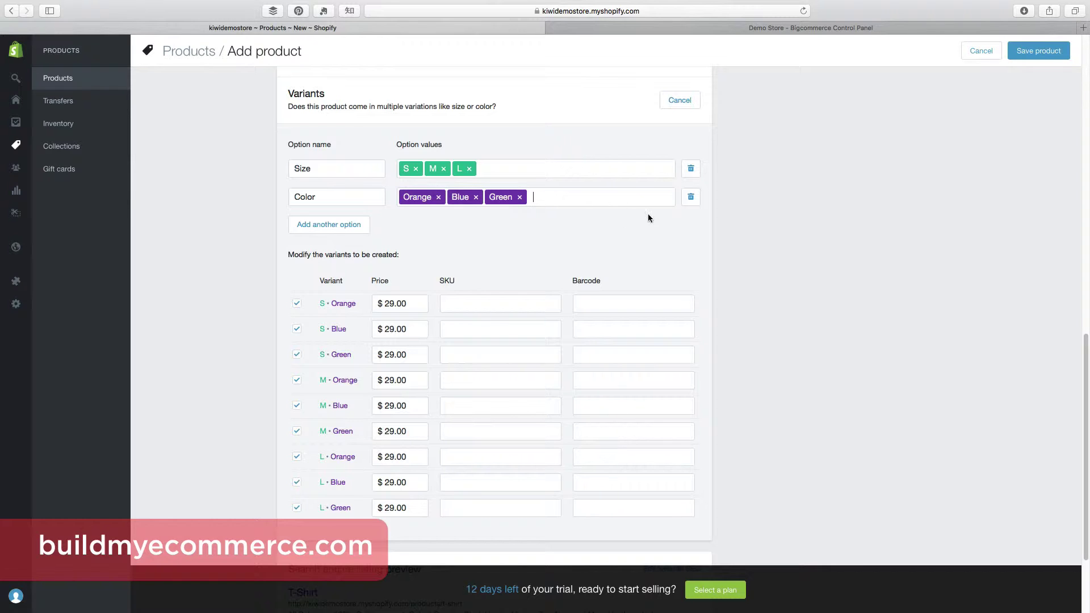
{"action": "scroll", "coordinate": [762, 263], "scroll_direction": "down", "scroll_amount": 1}
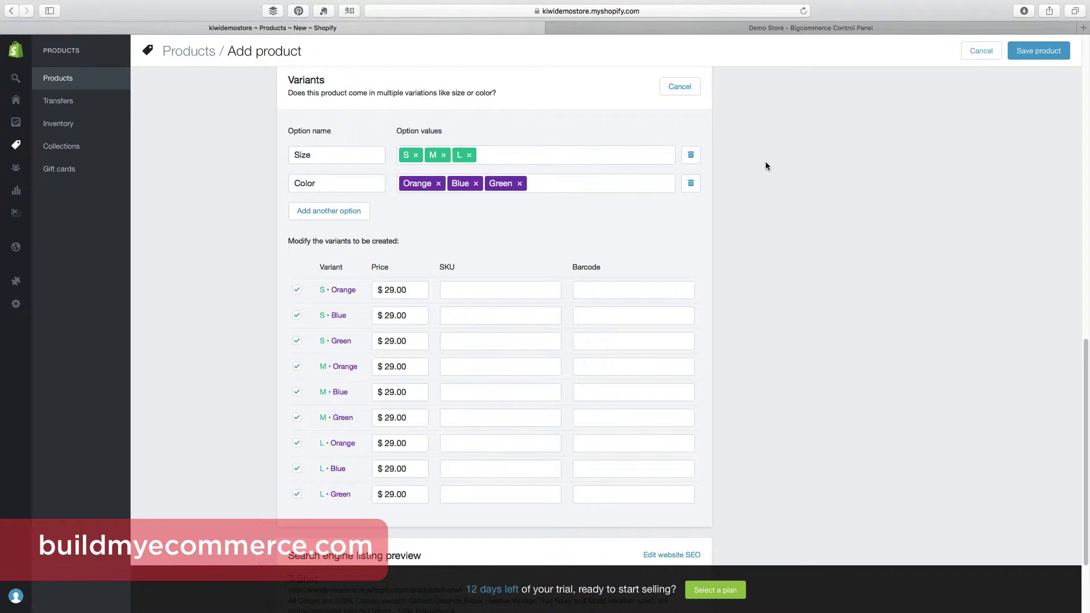
{"action": "scroll", "coordinate": [775, 275], "scroll_direction": "down", "scroll_amount": 5}
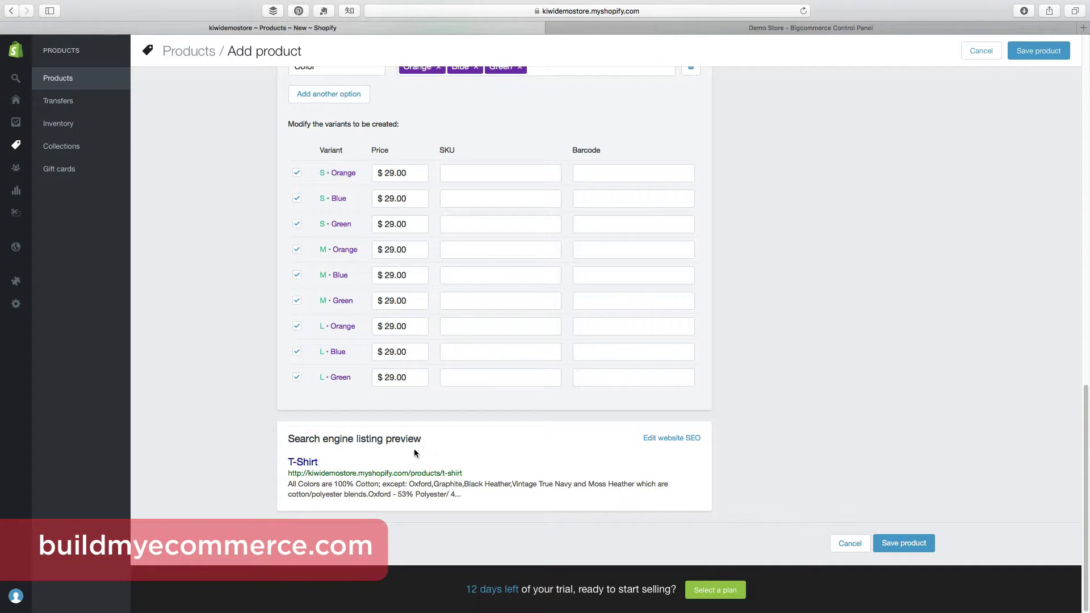
Open the search listing editor and review page title T-Shirt, meta description and handle t-shirt
{"action": "left_click", "coordinate": [670, 442]}
{"action": "scroll", "coordinate": [728, 448], "scroll_direction": "down", "scroll_amount": 4}
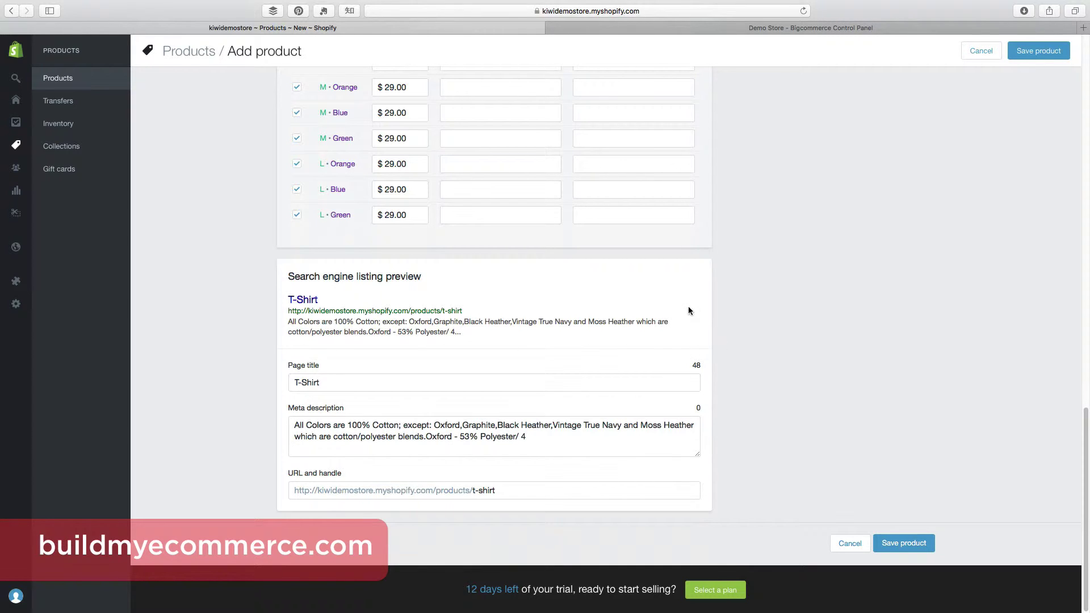
{"action": "triple_click", "coordinate": [343, 380]}
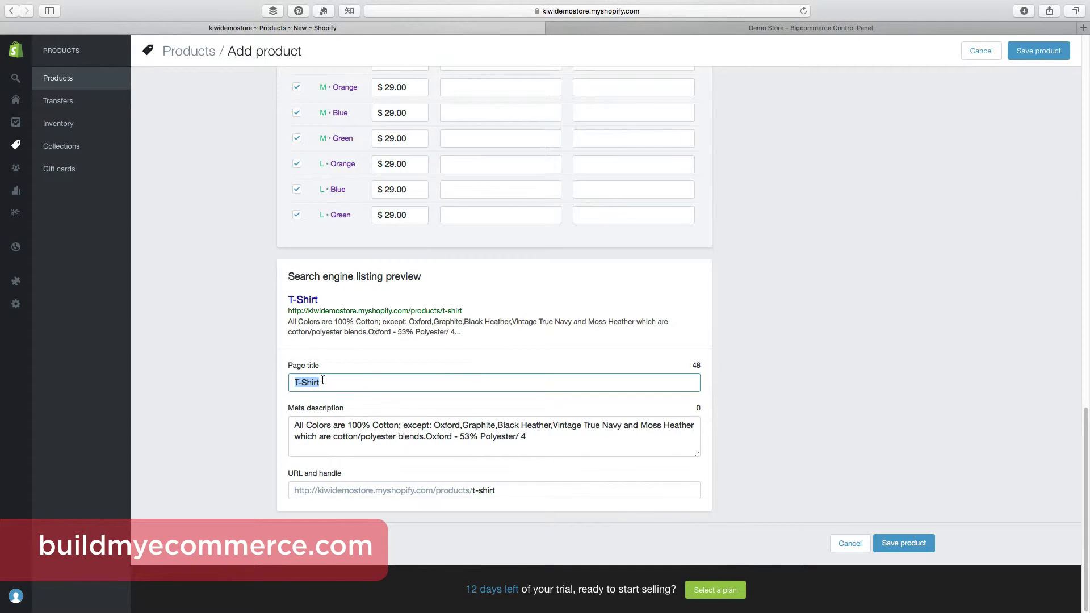
{"action": "left_click_drag", "start_coordinate": [519, 437], "coordinate": [312, 421]}
{"action": "left_click", "coordinate": [469, 490]}
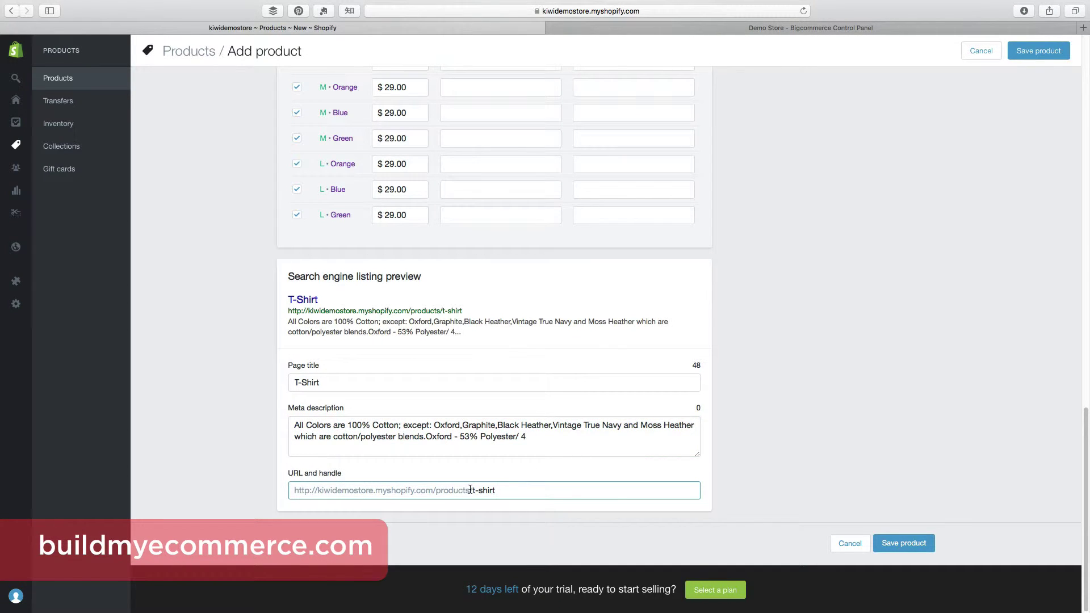
{"action": "left_click_drag", "start_coordinate": [472, 491], "coordinate": [514, 492]}
{"action": "left_click", "coordinate": [534, 492]}
{"action": "scroll", "coordinate": [826, 330], "scroll_direction": "up", "scroll_amount": 20}
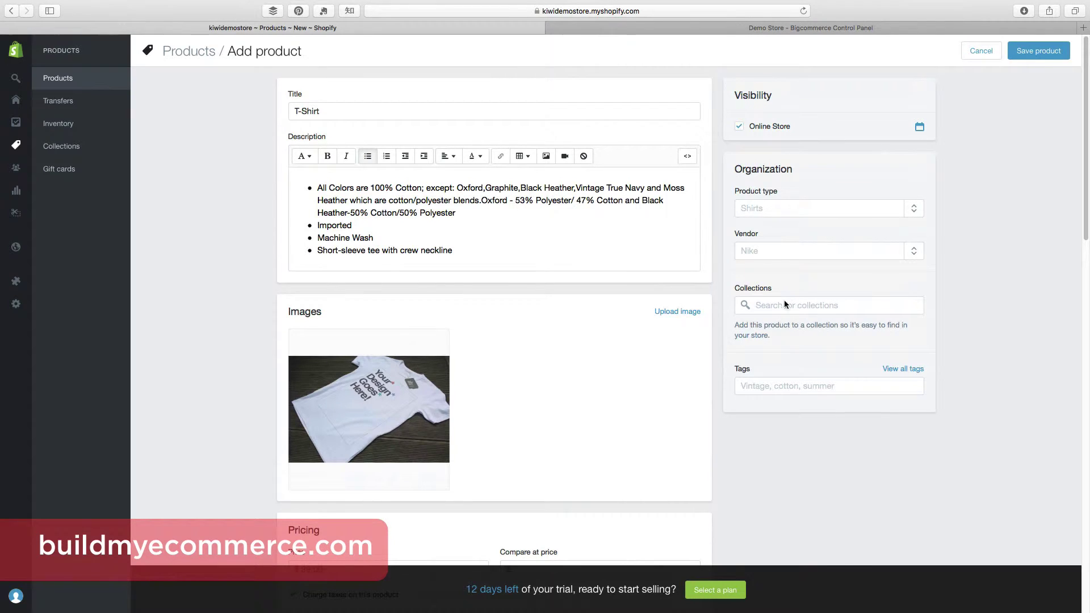
Save the product and check the store page's S/M/L sizes and Orange/Blue/Green colours
{"action": "left_click", "coordinate": [1038, 53]}
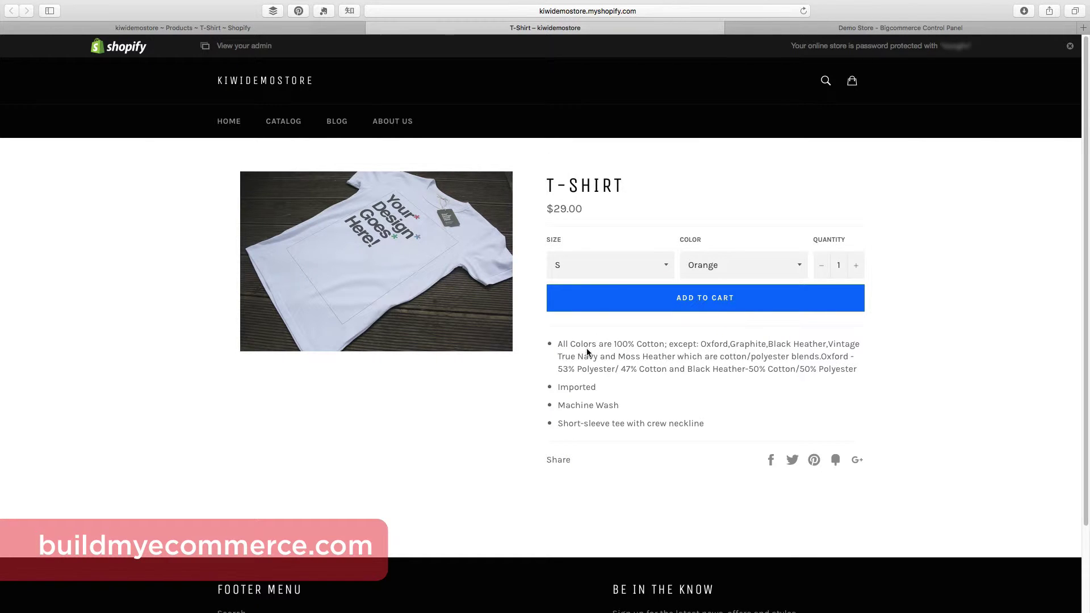
{"action": "left_click", "coordinate": [629, 265]}
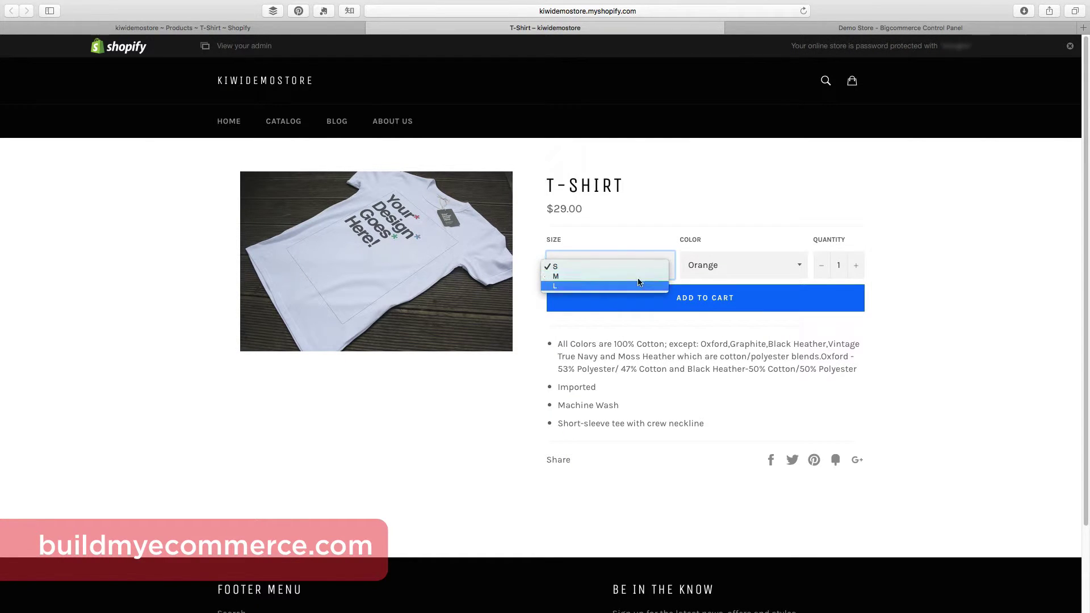
{"action": "left_click", "coordinate": [706, 224]}
{"action": "left_click", "coordinate": [720, 272]}
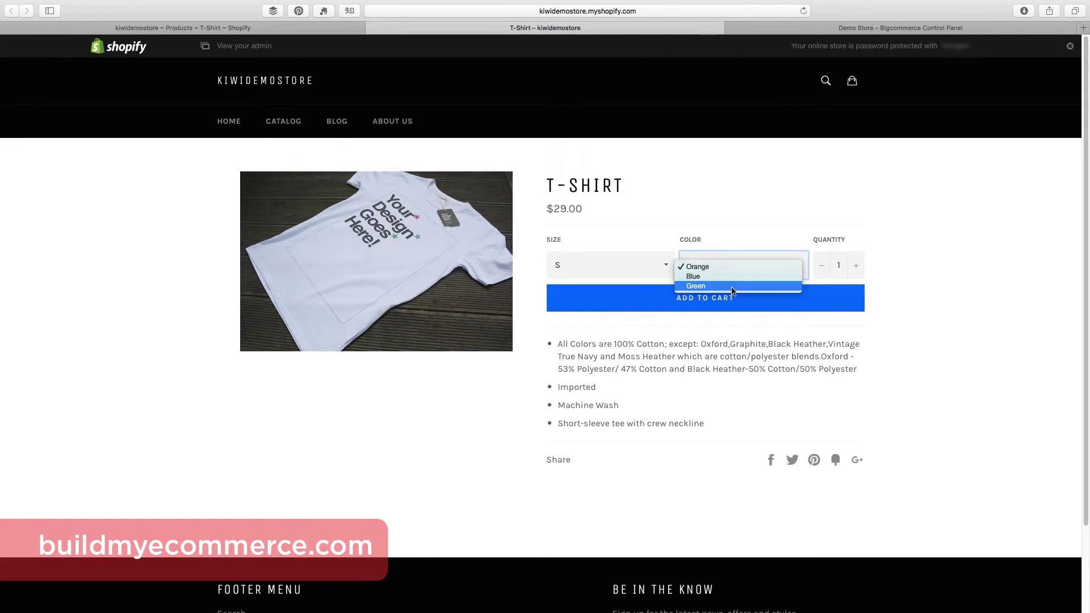
{"action": "left_click", "coordinate": [919, 216]}
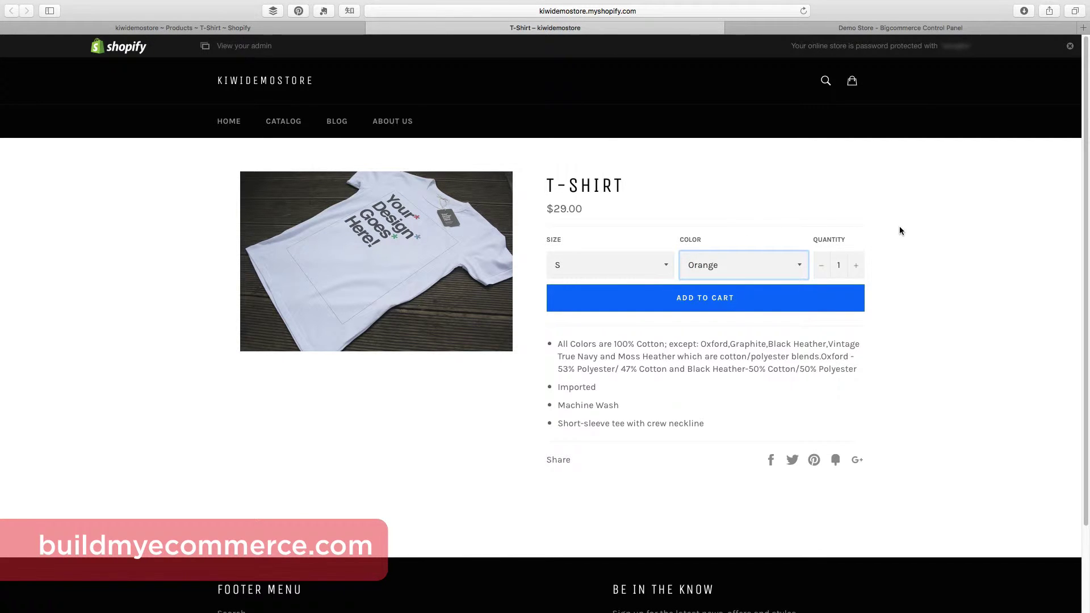
{"action": "left_click", "coordinate": [937, 250]}
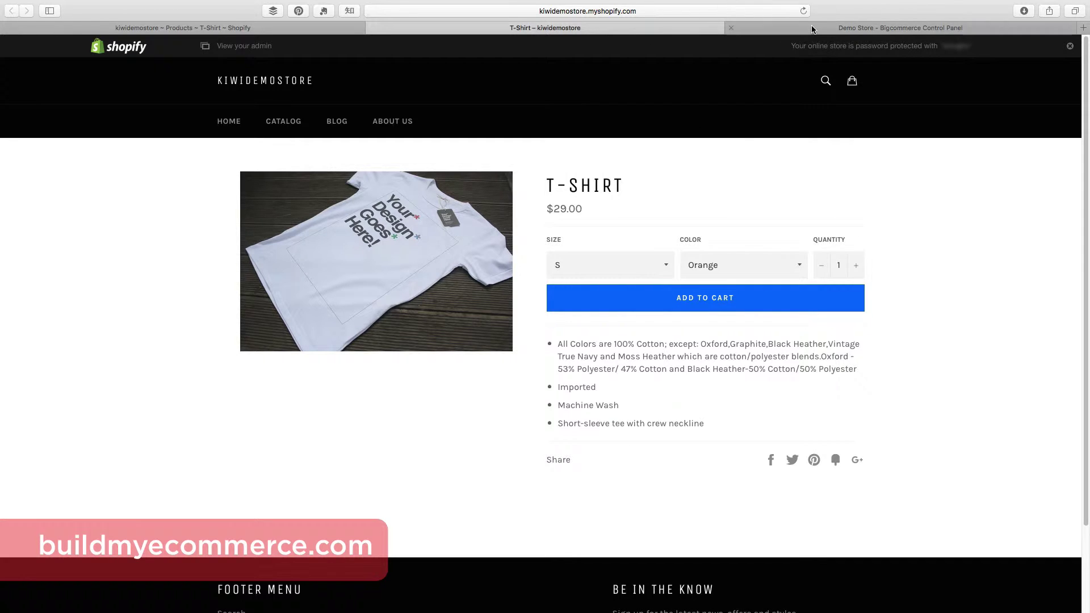
Switch to the BigCommerce control panel and start adding a new product
{"action": "left_click", "coordinate": [909, 27]}
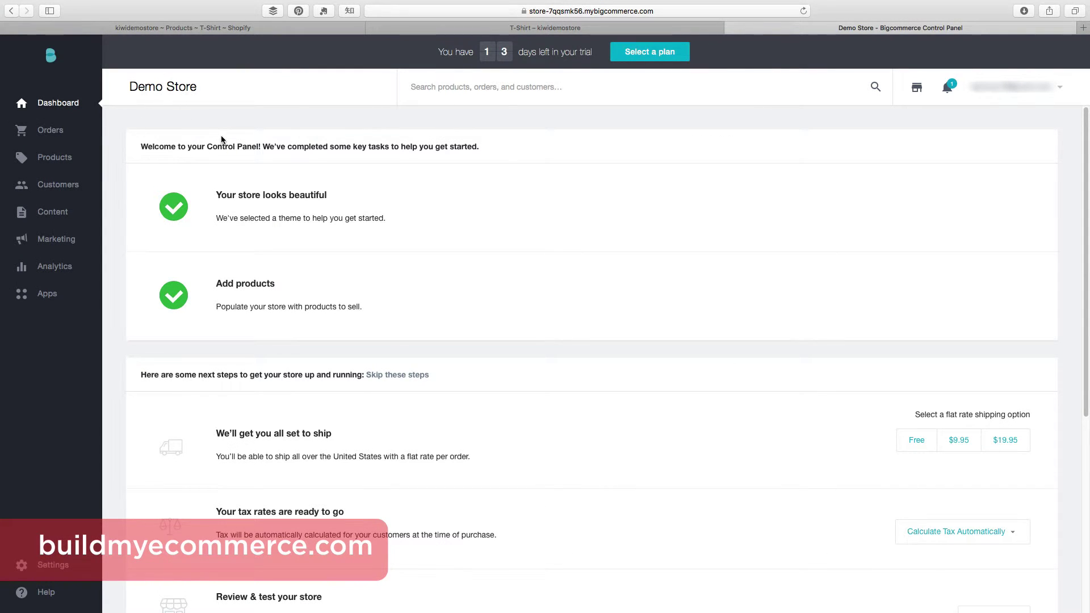
{"action": "left_click", "coordinate": [73, 165]}
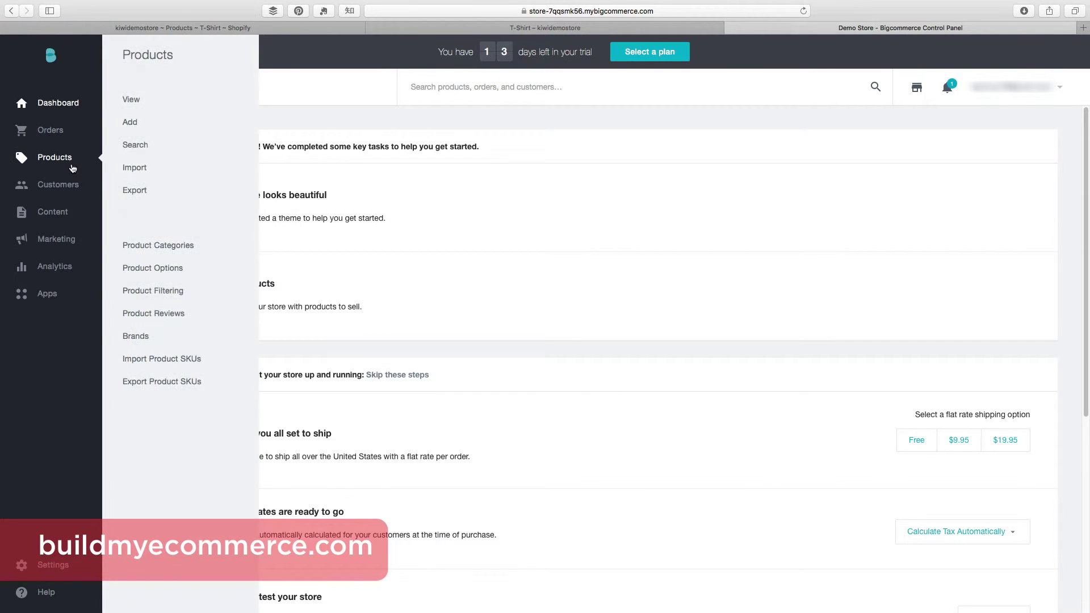
{"action": "left_click", "coordinate": [132, 125]}
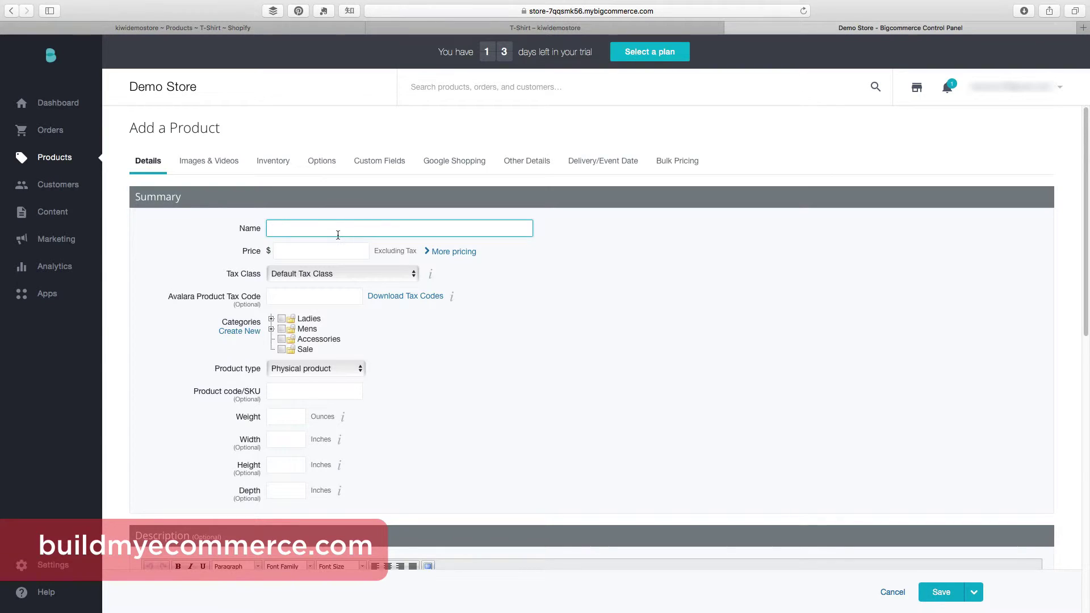
Enter T-shirt as the product name and 29 as the price
{"action": "type", "text": "Tshirt"}
{"action": "left_click", "coordinate": [290, 242]}
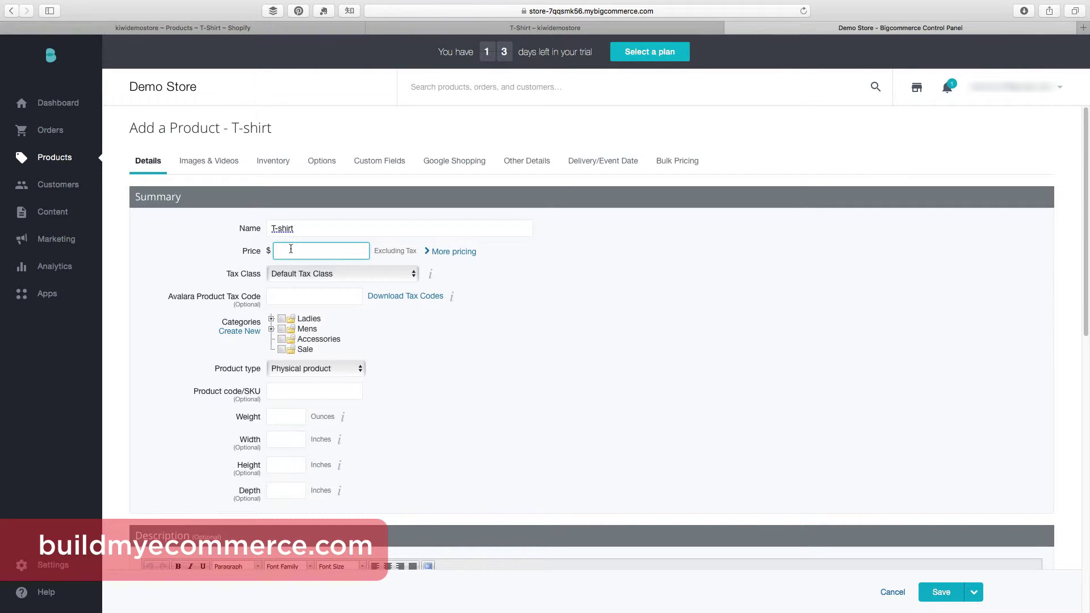
{"action": "type", "text": "29"}
{"action": "left_click", "coordinate": [588, 271]}
{"action": "scroll", "coordinate": [483, 264], "scroll_direction": "down", "scroll_amount": 1}
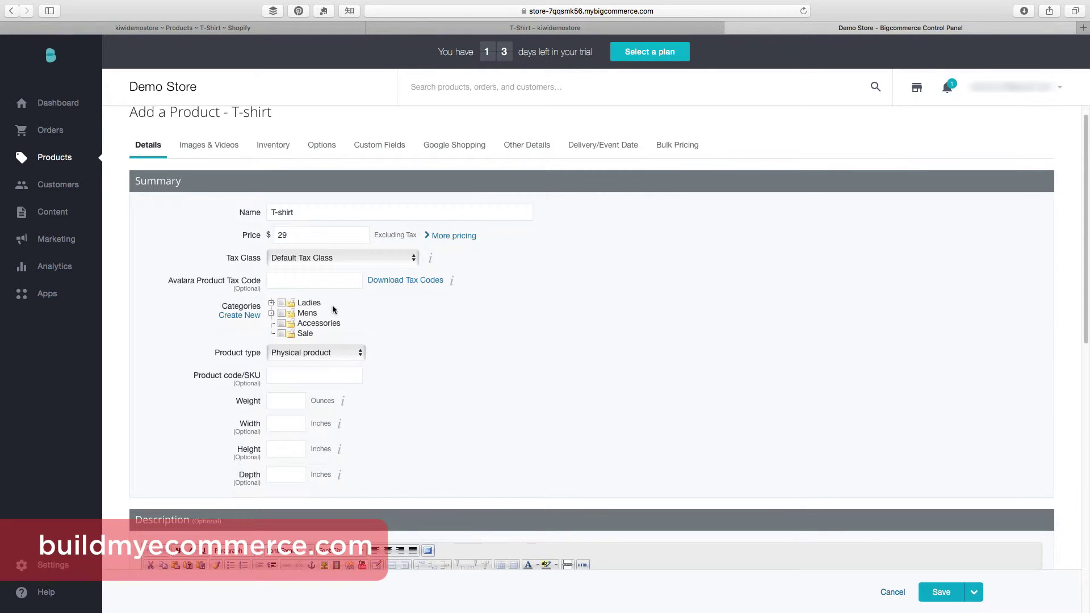
Create a new T-Shirts category under Mens
{"action": "left_click", "coordinate": [249, 323]}
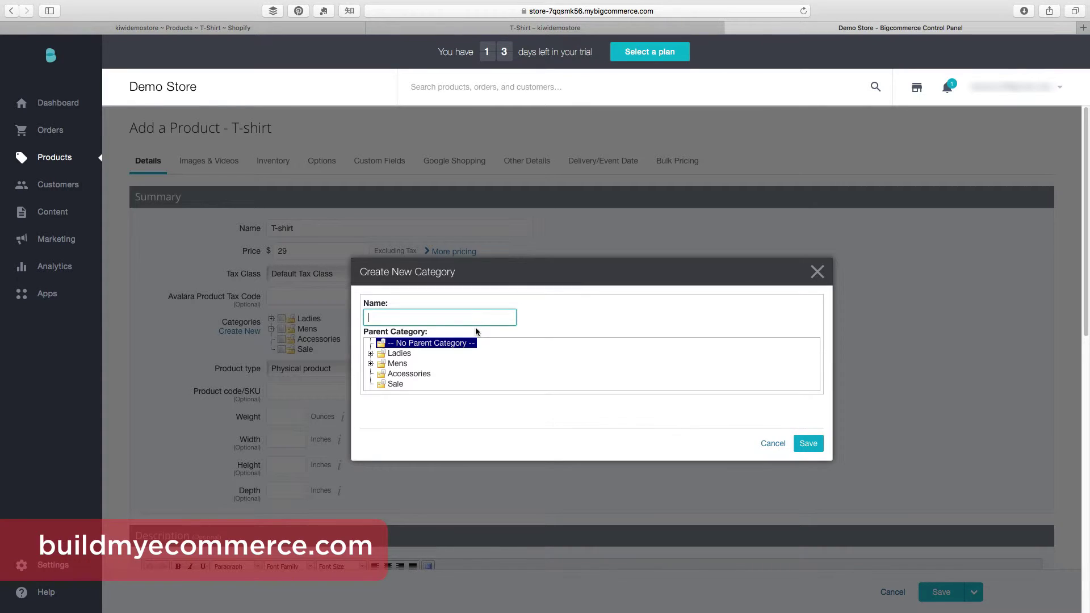
{"action": "type", "text": "T-s"}
{"action": "key", "text": "BackSpace"}
{"action": "type", "text": "Shirts"}
{"action": "left_click", "coordinate": [399, 364]}
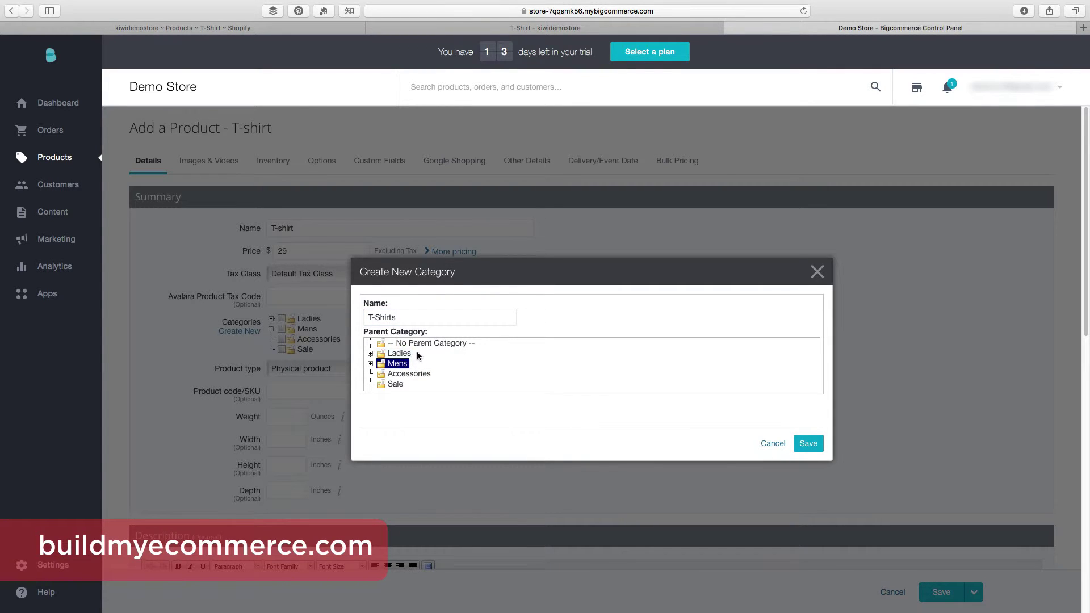
{"action": "left_click", "coordinate": [813, 446]}
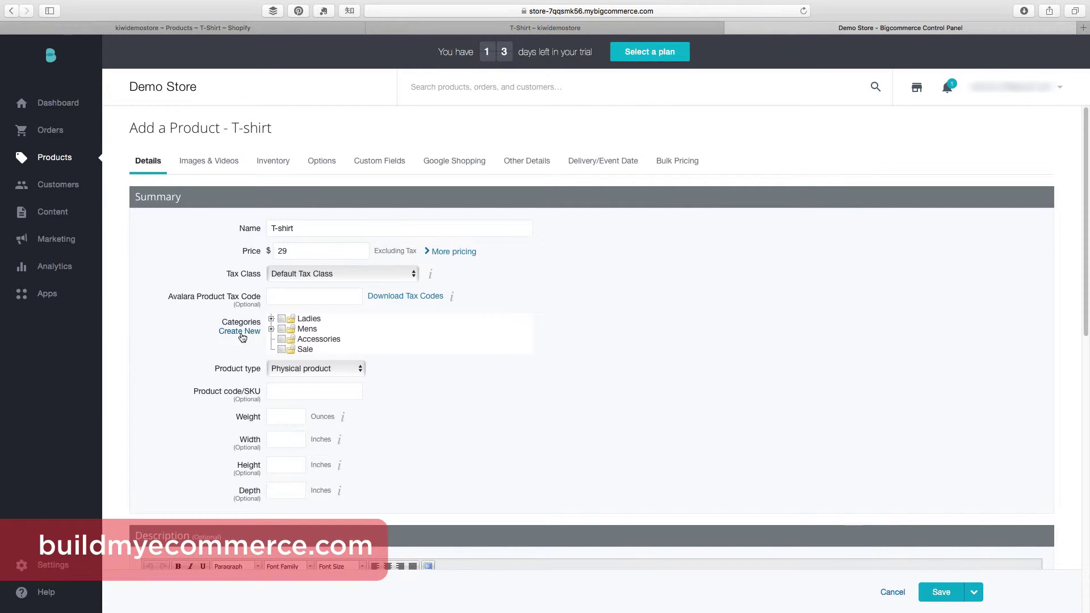
Assign the product to Mens › T-Shirts and keep Physical product as its type
{"action": "left_click", "coordinate": [271, 328]}
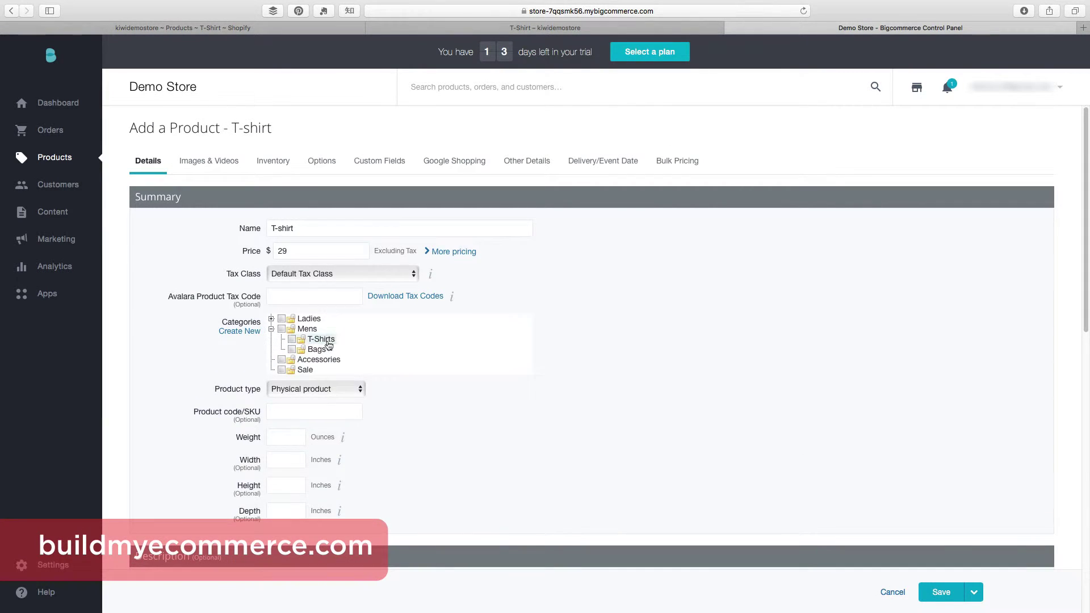
{"action": "left_click", "coordinate": [329, 341]}
{"action": "scroll", "coordinate": [460, 386], "scroll_direction": "down", "scroll_amount": 1}
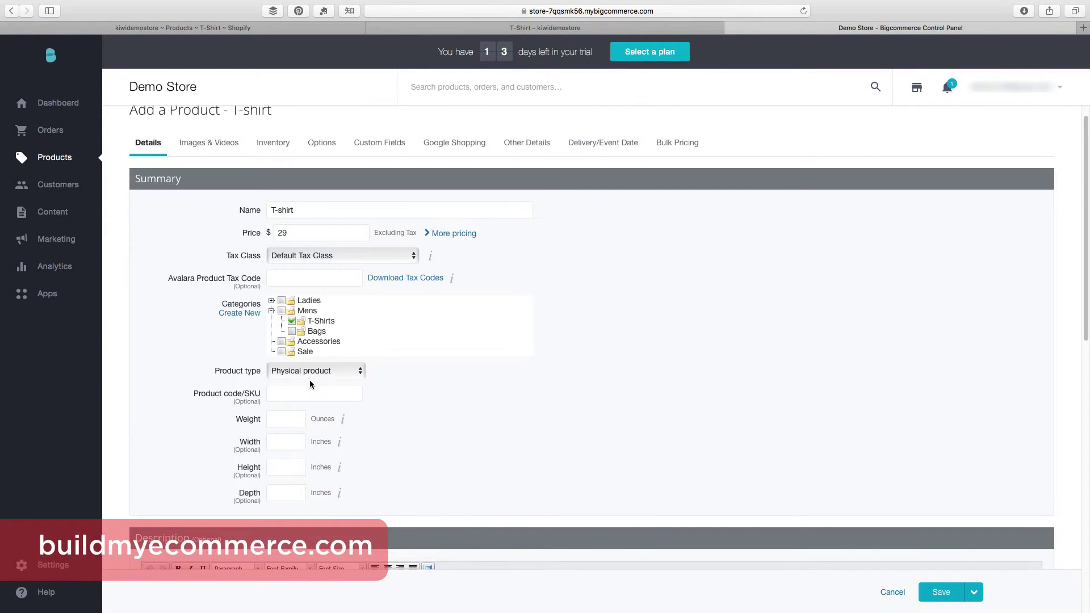
{"action": "left_click", "coordinate": [333, 373]}
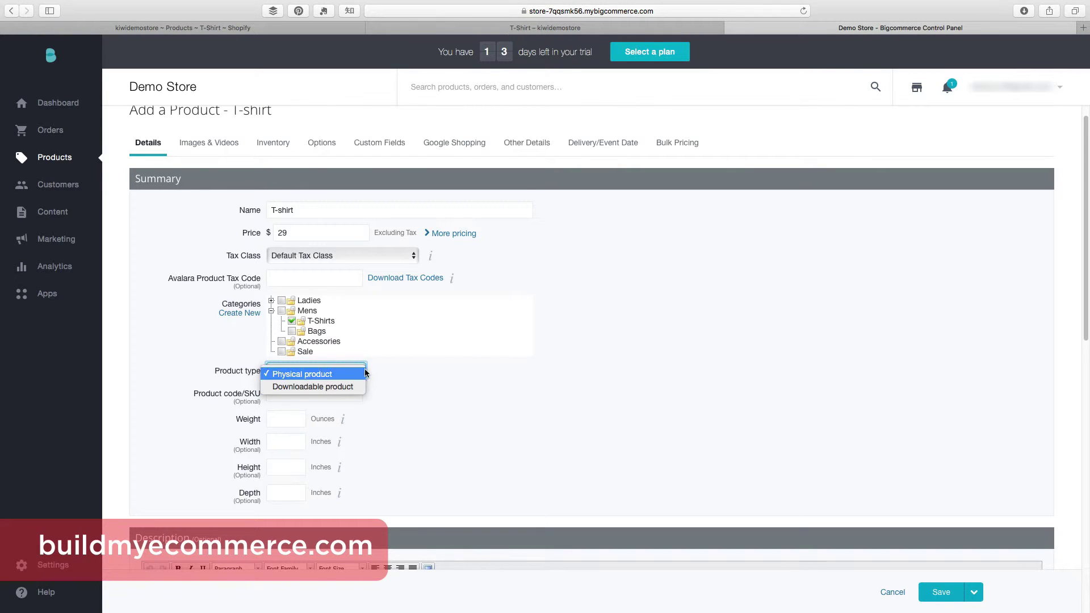
{"action": "left_click", "coordinate": [508, 391]}
{"action": "left_click", "coordinate": [510, 392]}
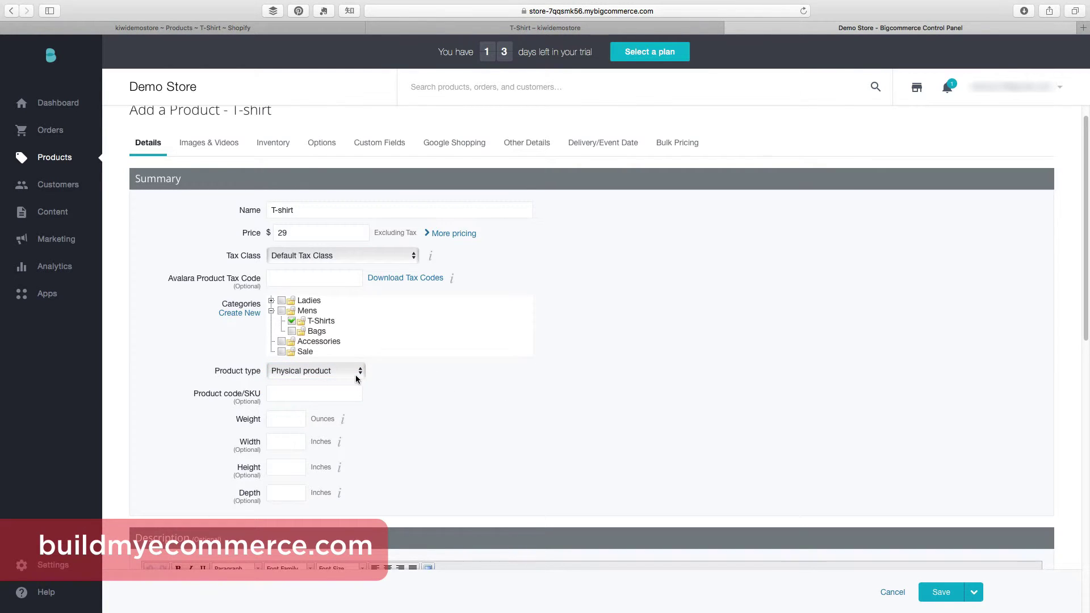
Fill in the product's weight in ounces
{"action": "scroll", "coordinate": [426, 369], "scroll_direction": "down", "scroll_amount": 3}
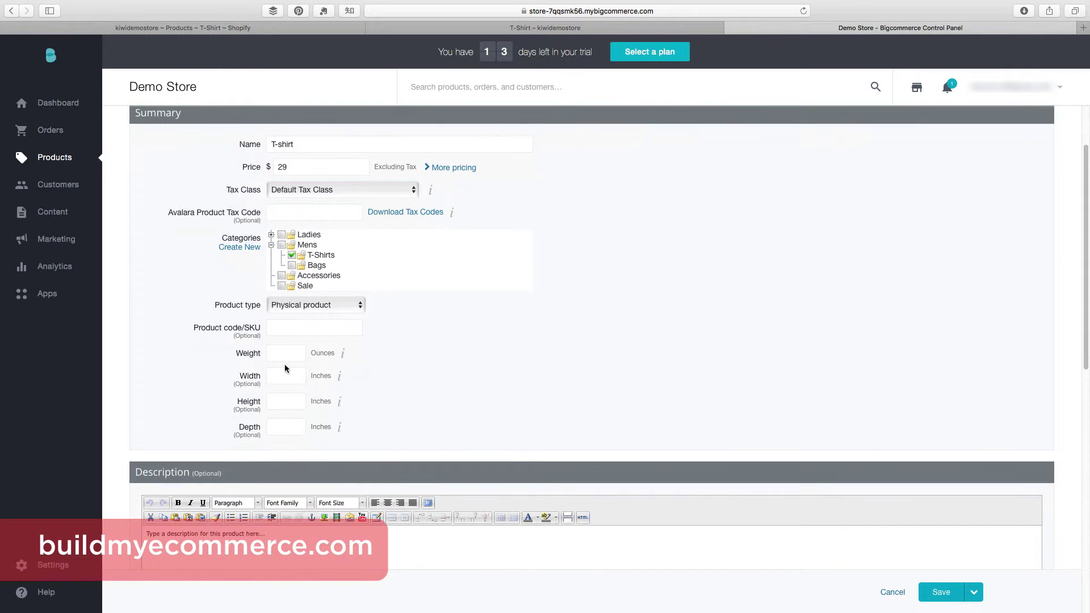
{"action": "left_click", "coordinate": [276, 356]}
{"action": "type", "text": "6"}
{"action": "left_click", "coordinate": [493, 336]}
Replace the placeholder description with the pasted four-item bulleted description
{"action": "scroll", "coordinate": [420, 356], "scroll_direction": "down", "scroll_amount": 3}
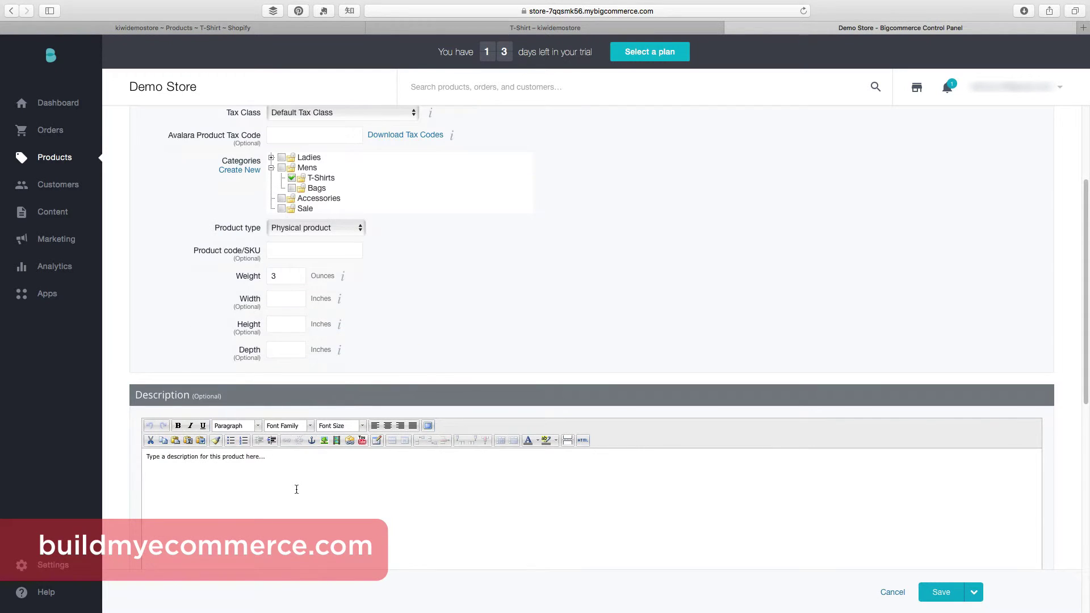
{"action": "triple_click", "coordinate": [296, 482]}
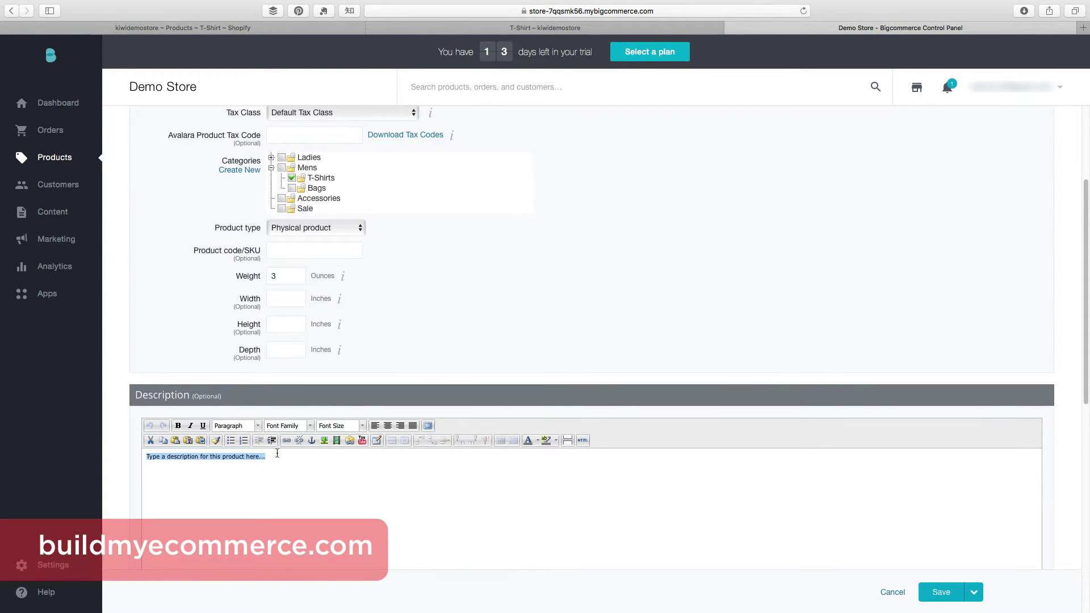
{"action": "type", "text": "All Colors are 100% Cotton; except: Oxford,Graphite,Black Heather,Vintage True Navy and Moss Heather which are cotton/polyester blends.Oxford - 53% Polyester/ 47% Cotton and Black Heather-50% Cotton/50% Polyester Imported Machine Wash Short-sleeve tee with crew neckline"}
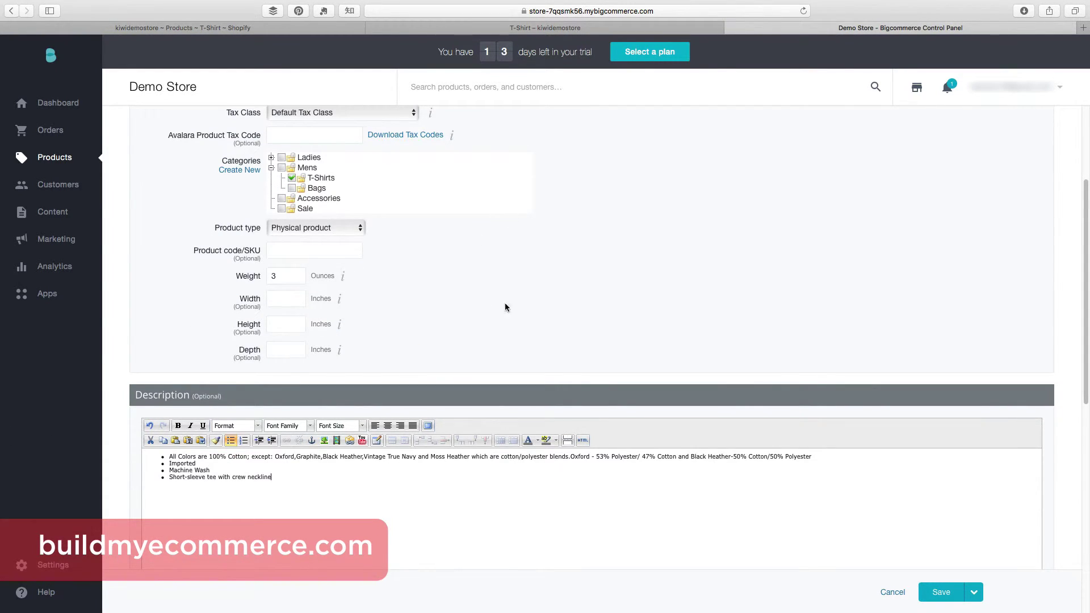
{"action": "scroll", "coordinate": [510, 307], "scroll_direction": "up", "scroll_amount": 6}
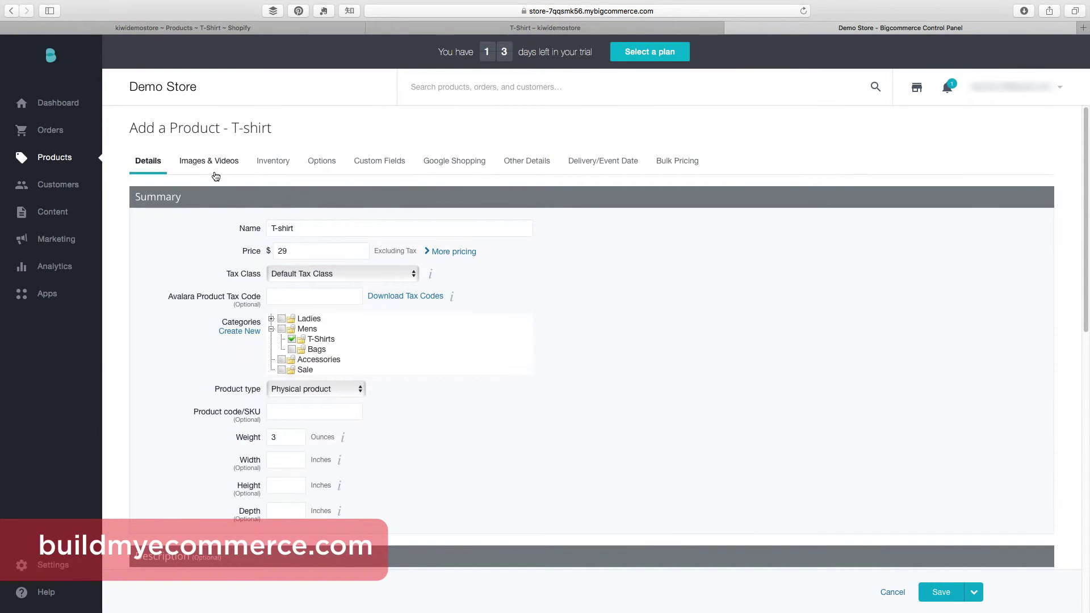
Glance at the Inventory and Options tabs, ending on the Images & Videos section
{"action": "left_click", "coordinate": [213, 162]}
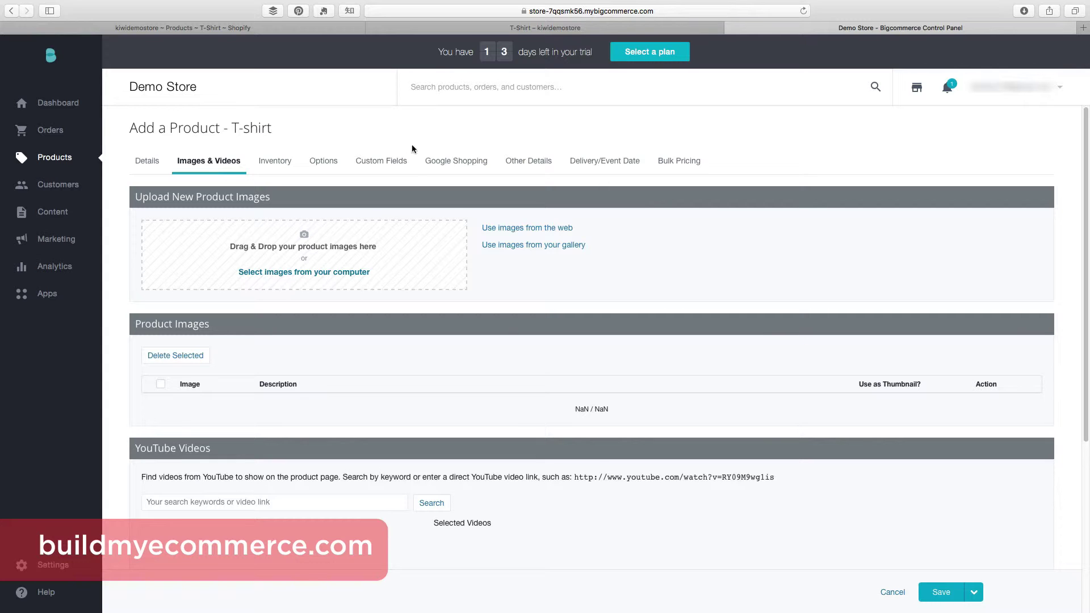
{"action": "left_click", "coordinate": [277, 164]}
{"action": "left_click", "coordinate": [321, 165]}
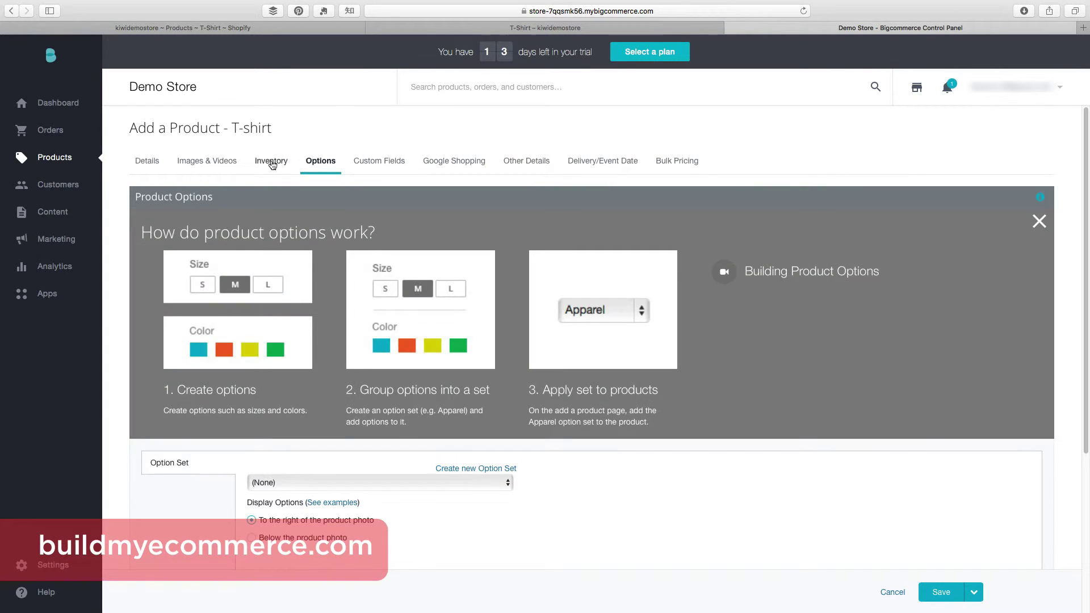
{"action": "left_click", "coordinate": [208, 161]}
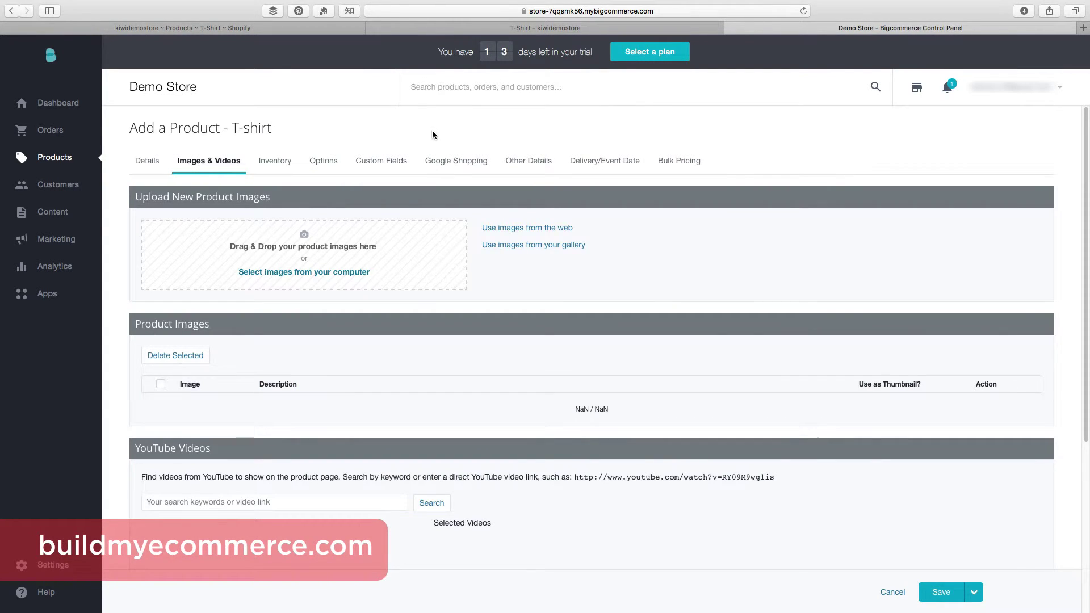
Scroll through the saved Shopify T-Shirt, then return to BigCommerce's Images & Videos page
{"action": "left_click", "coordinate": [269, 30]}
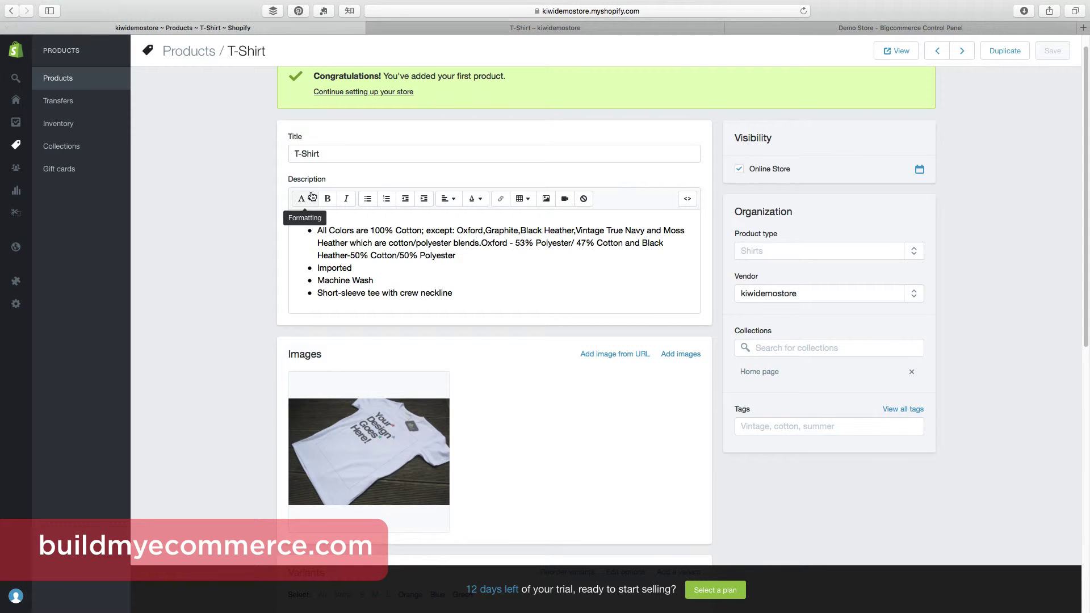
{"action": "scroll", "coordinate": [242, 197], "scroll_direction": "up", "scroll_amount": 1}
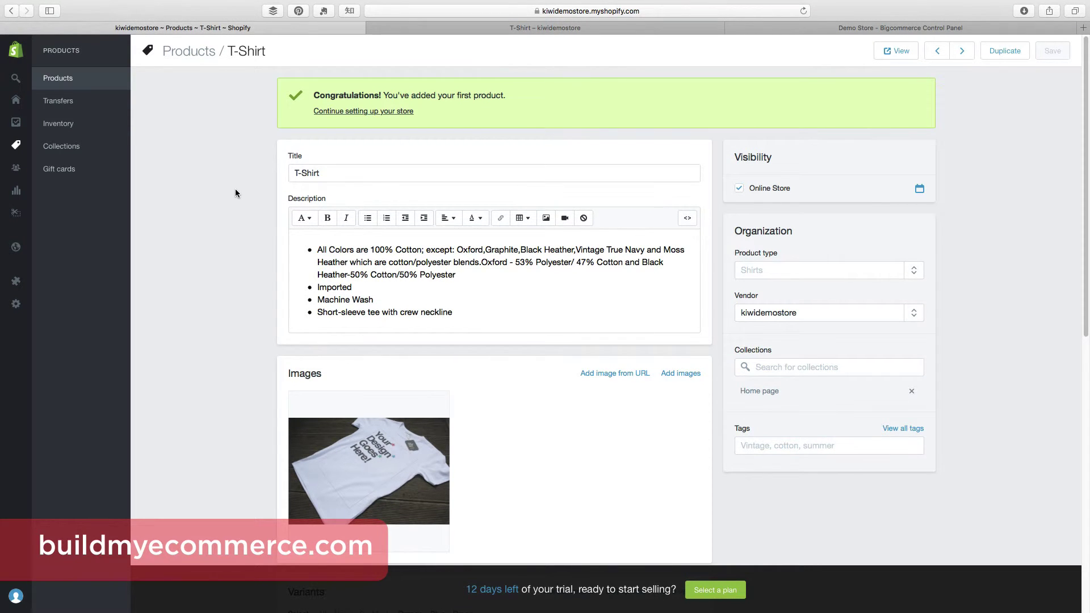
{"action": "scroll", "coordinate": [235, 193], "scroll_direction": "down", "scroll_amount": 10}
{"action": "scroll", "coordinate": [231, 197], "scroll_direction": "up", "scroll_amount": 10}
{"action": "left_click", "coordinate": [898, 28]}
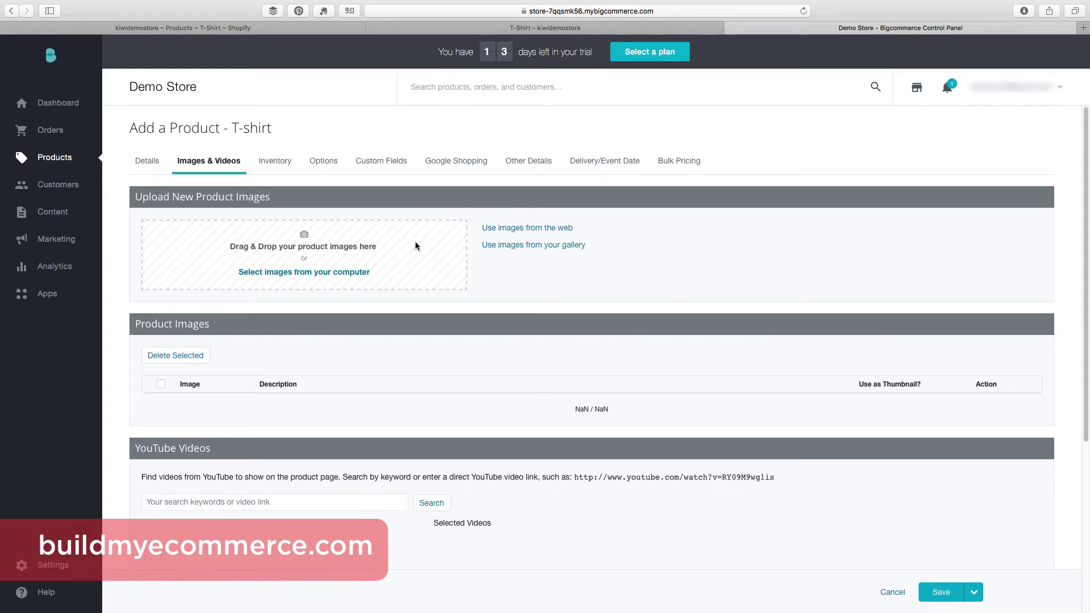
Upload the T-shirt photo and apply the Apparel option set (Size and Color)
{"action": "left_click_drag", "start_coordinate": [839, 412], "coordinate": [328, 255]}
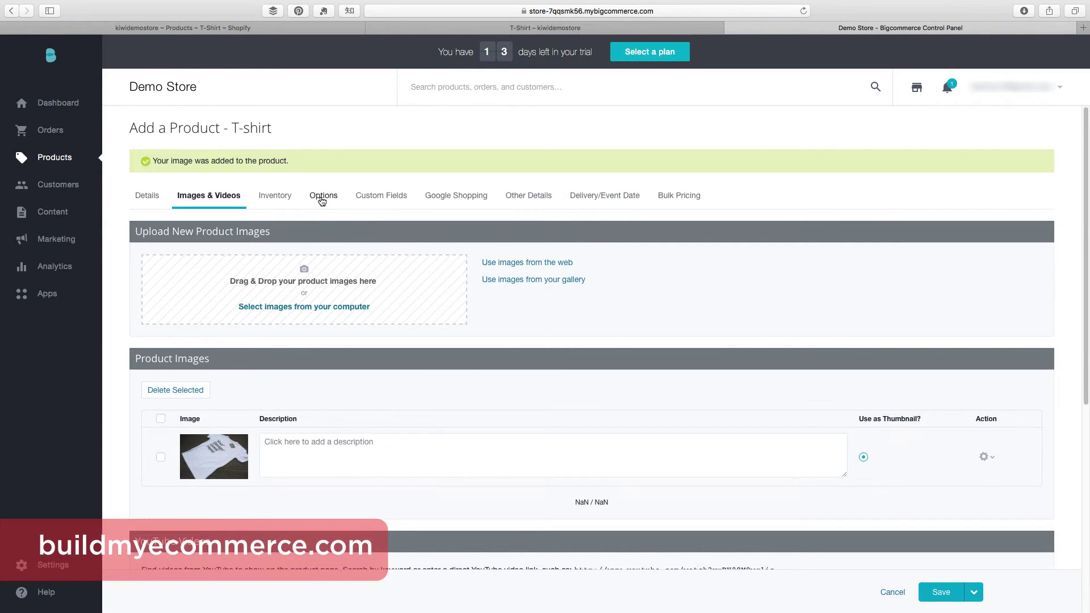
{"action": "left_click", "coordinate": [326, 162]}
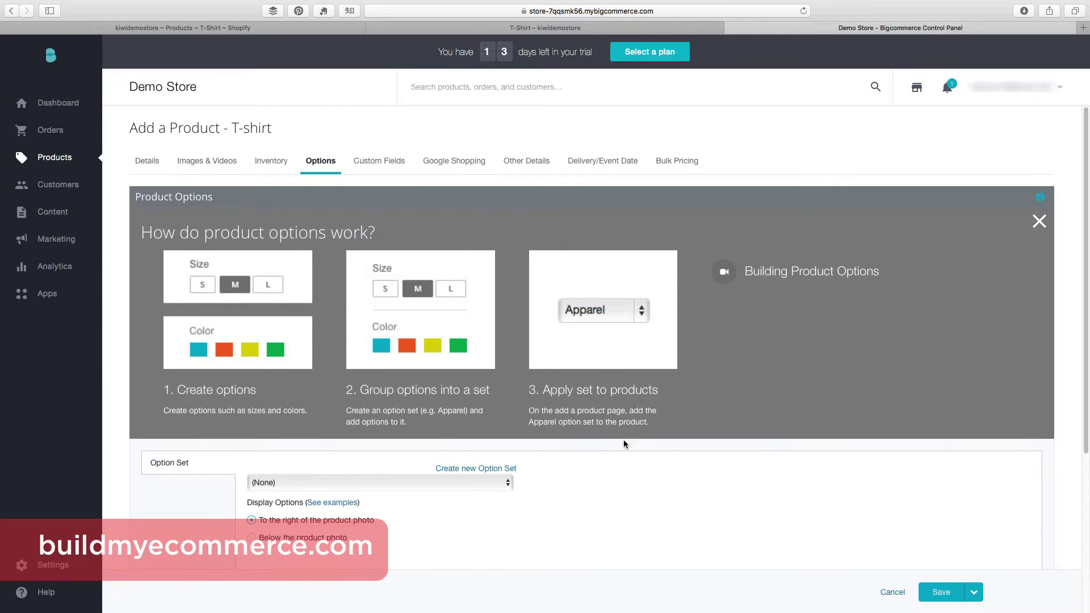
{"action": "left_click", "coordinate": [493, 483]}
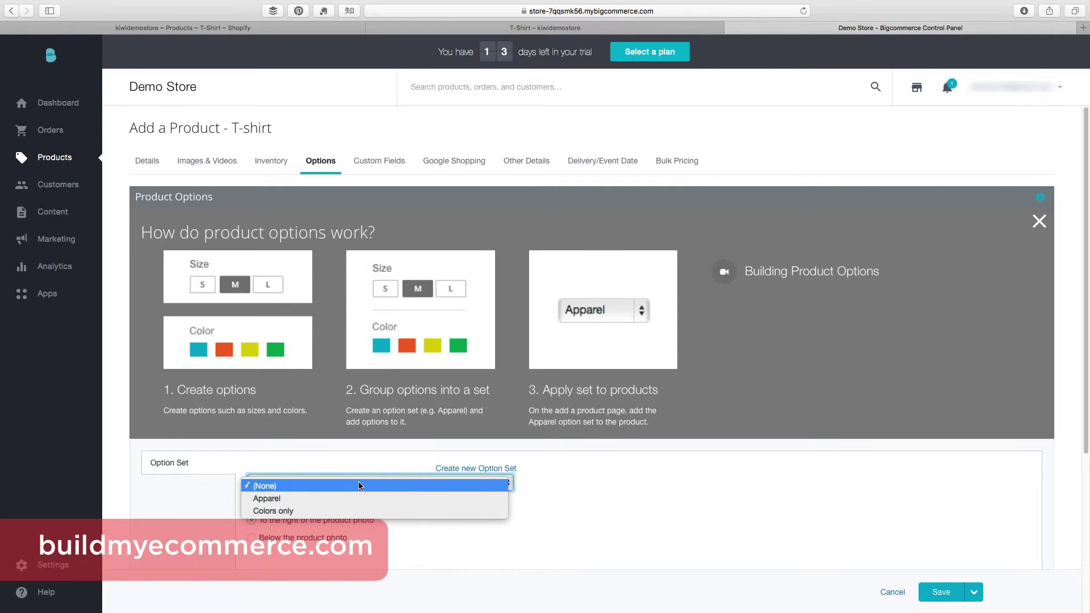
{"action": "left_click", "coordinate": [294, 498]}
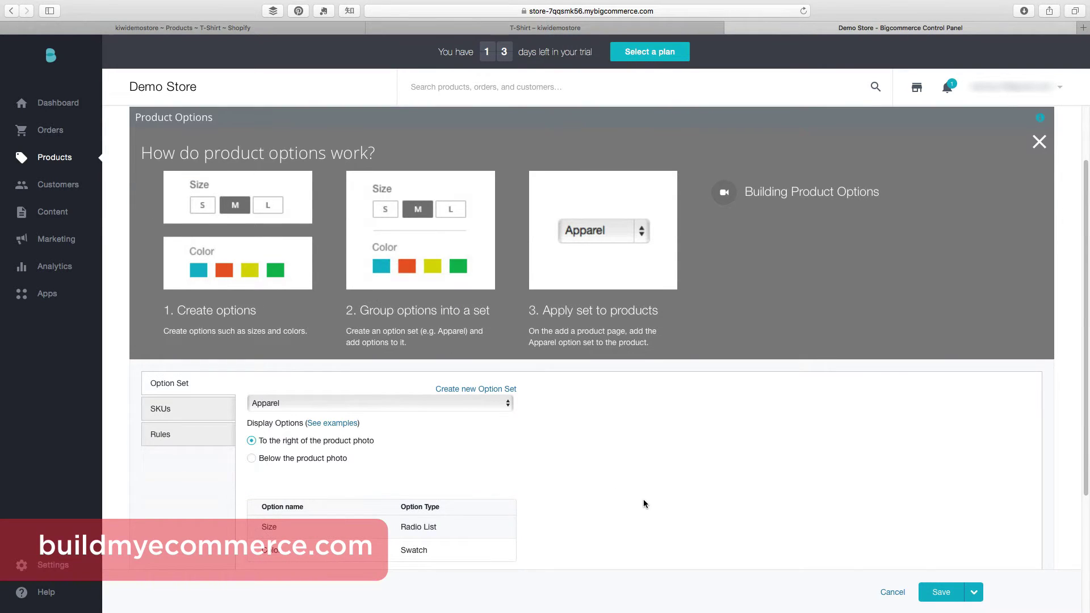
Save the new T-shirt product, confirming it has no physical dimensions
{"action": "scroll", "coordinate": [644, 504], "scroll_direction": "down", "scroll_amount": 3}
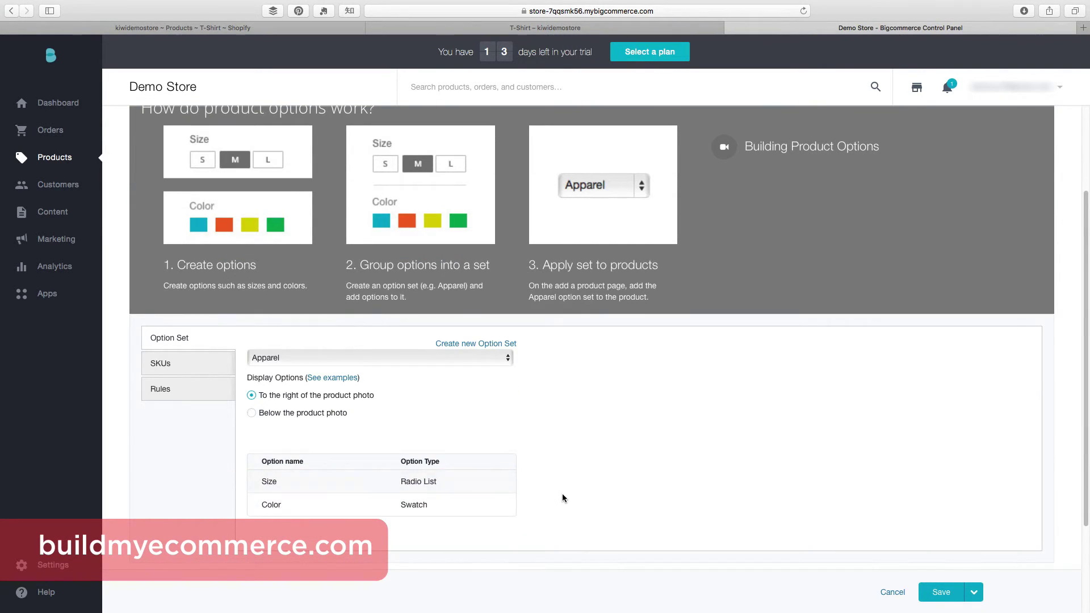
{"action": "scroll", "coordinate": [561, 493], "scroll_direction": "up", "scroll_amount": 3}
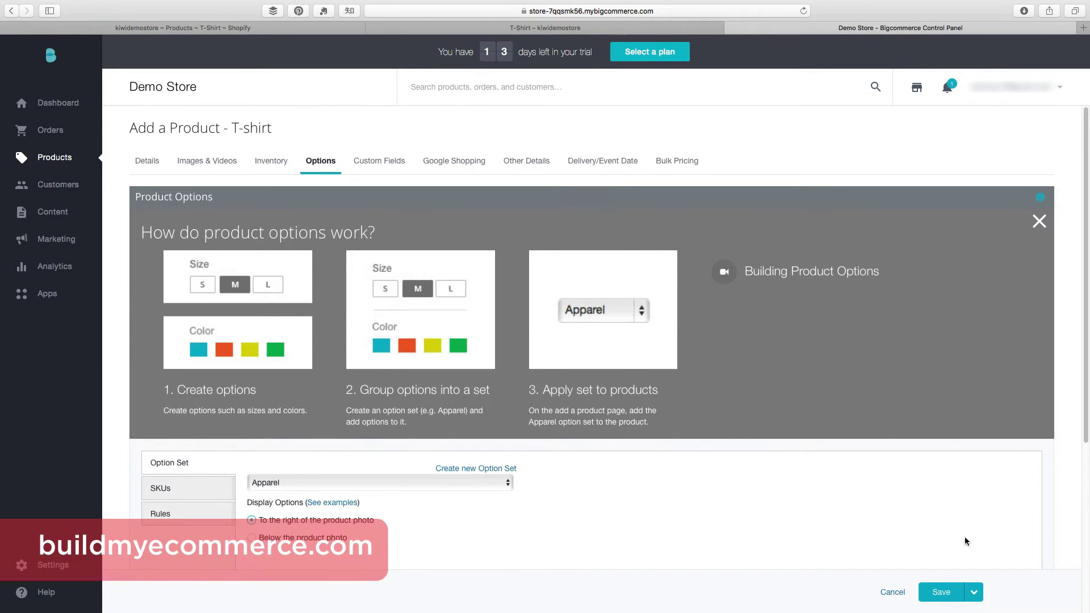
{"action": "left_click", "coordinate": [941, 592]}
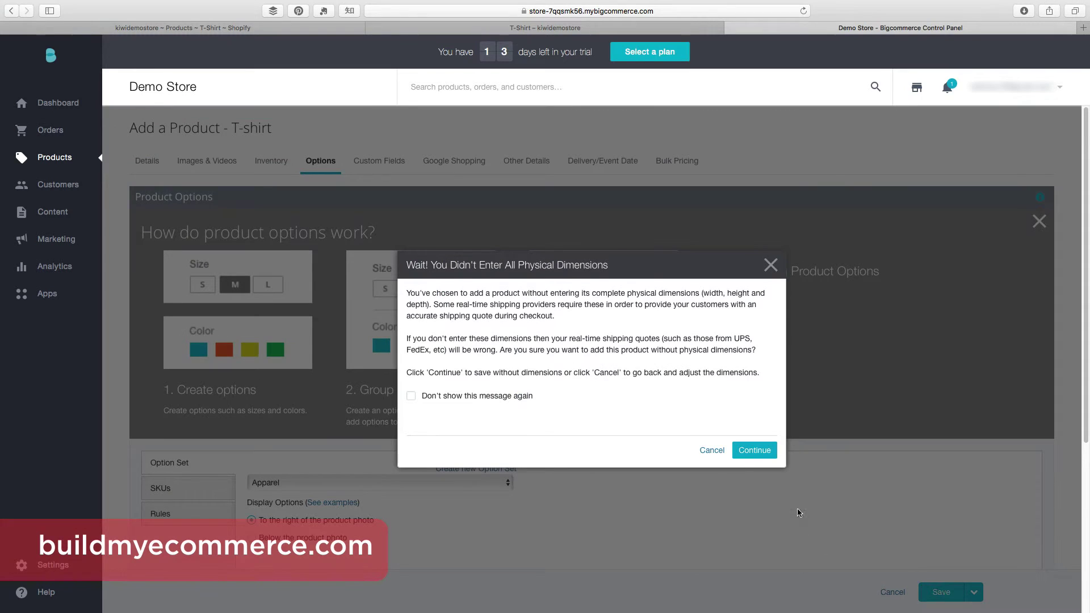
{"action": "left_click", "coordinate": [746, 452]}
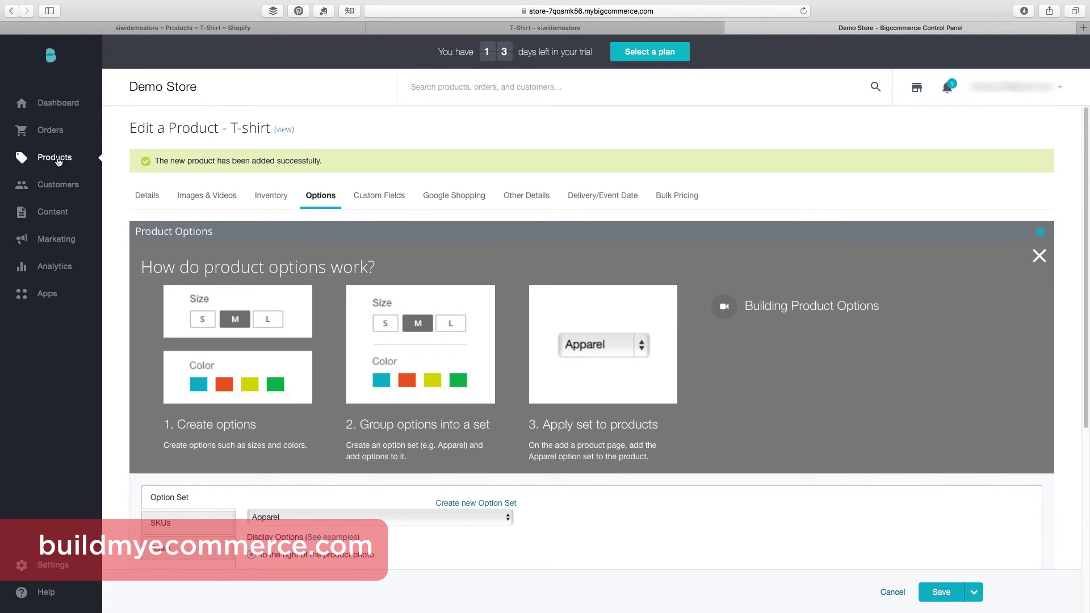
Open the Colors option under Products > Product Options
{"action": "left_click", "coordinate": [58, 162]}
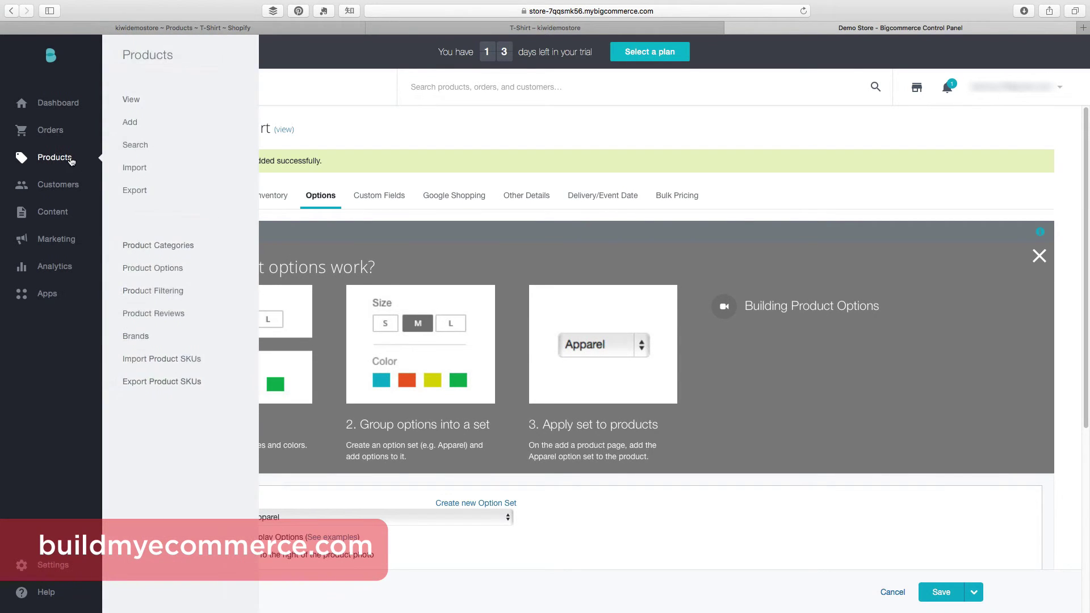
{"action": "left_click", "coordinate": [142, 269]}
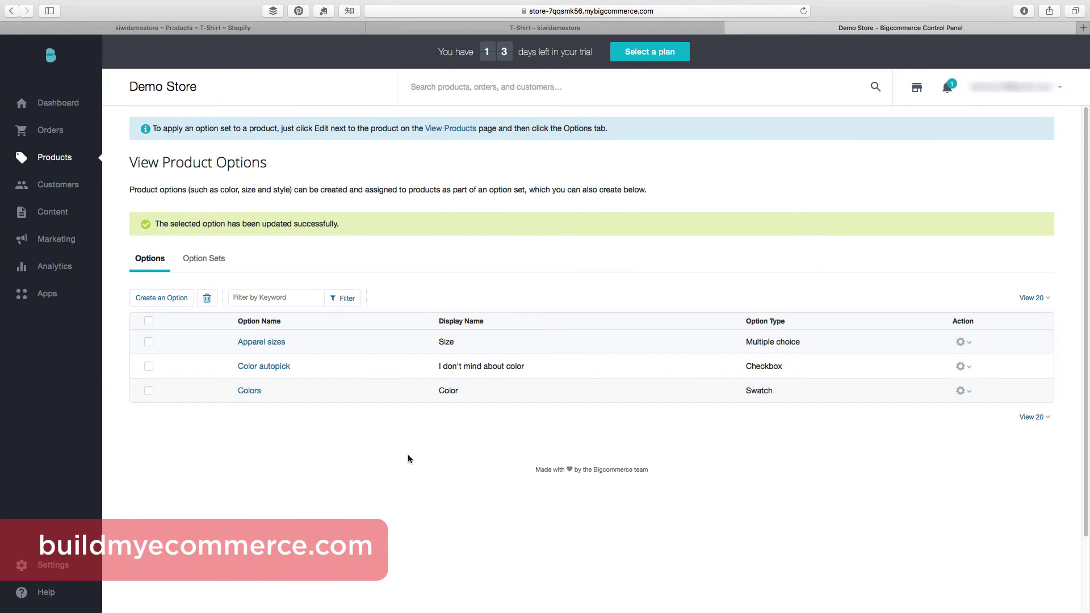
{"action": "left_click", "coordinate": [244, 395]}
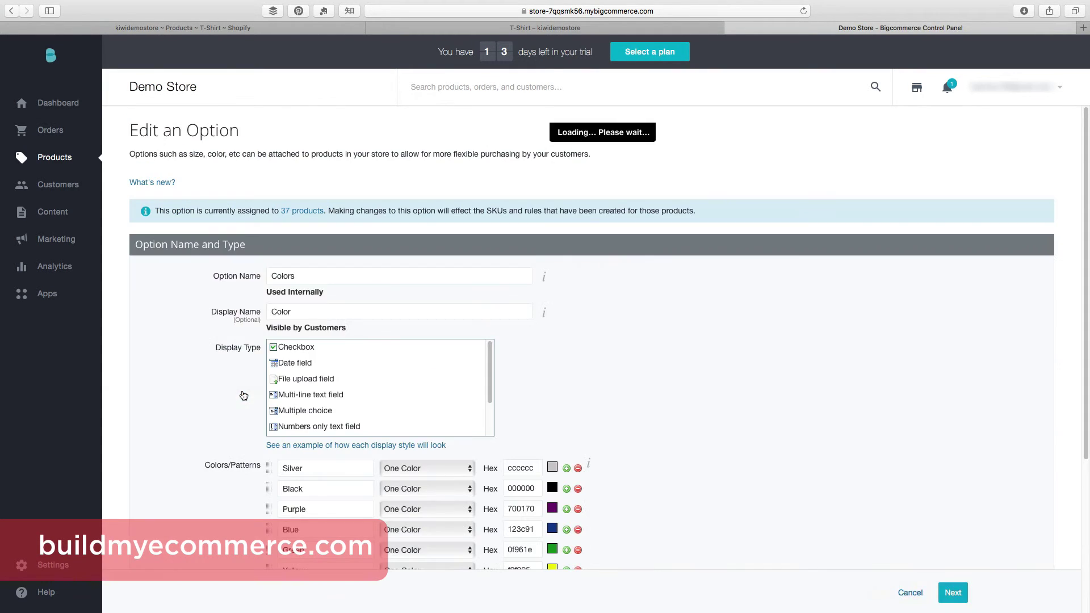
Review Pink's swatch types and leave it as One Color
{"action": "scroll", "coordinate": [864, 396], "scroll_direction": "down", "scroll_amount": 3}
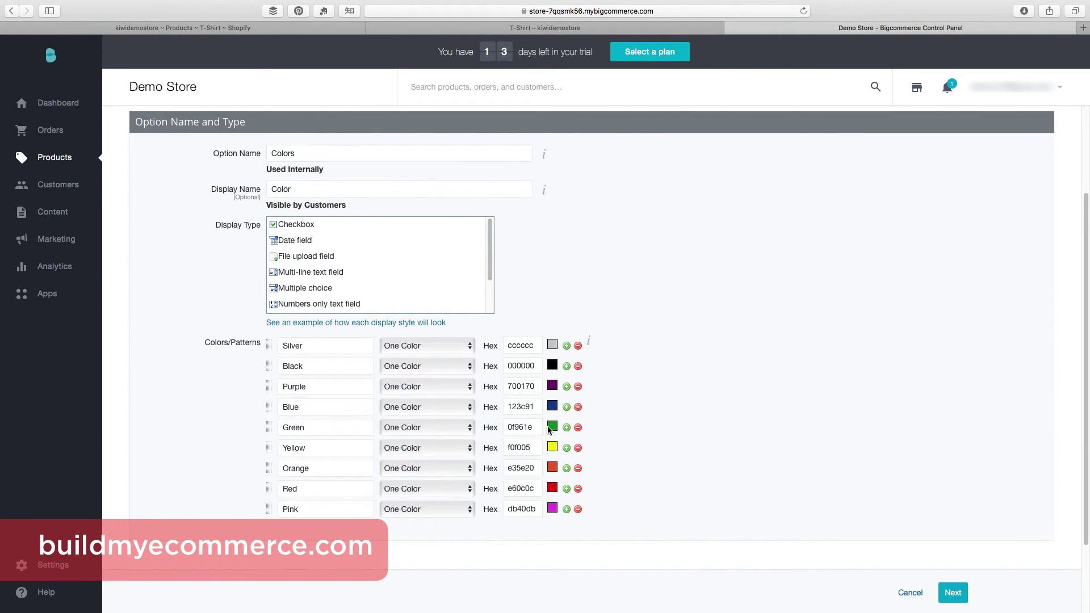
{"action": "left_click", "coordinate": [448, 509]}
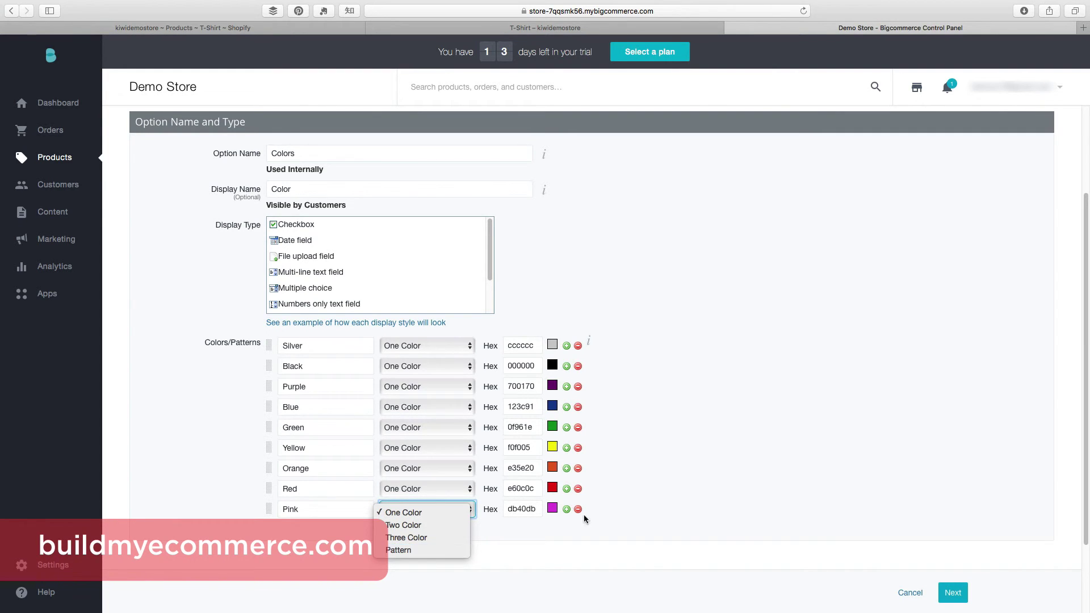
{"action": "left_click", "coordinate": [654, 497]}
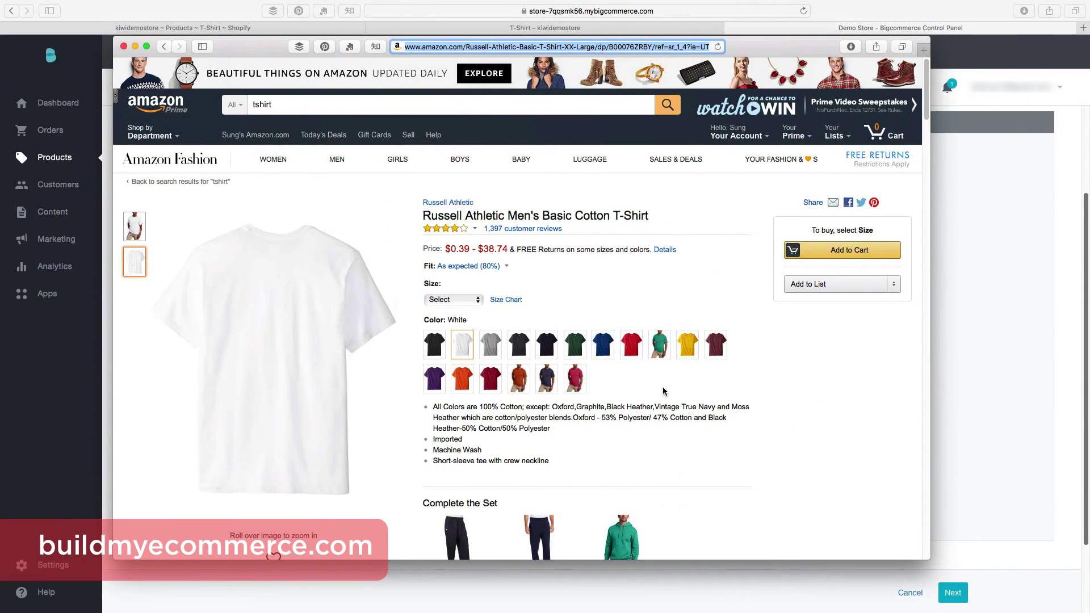
Compare the Russell Athletic T-shirt colour swatches on Amazon, then move that window aside
{"action": "left_click", "coordinate": [663, 387]}
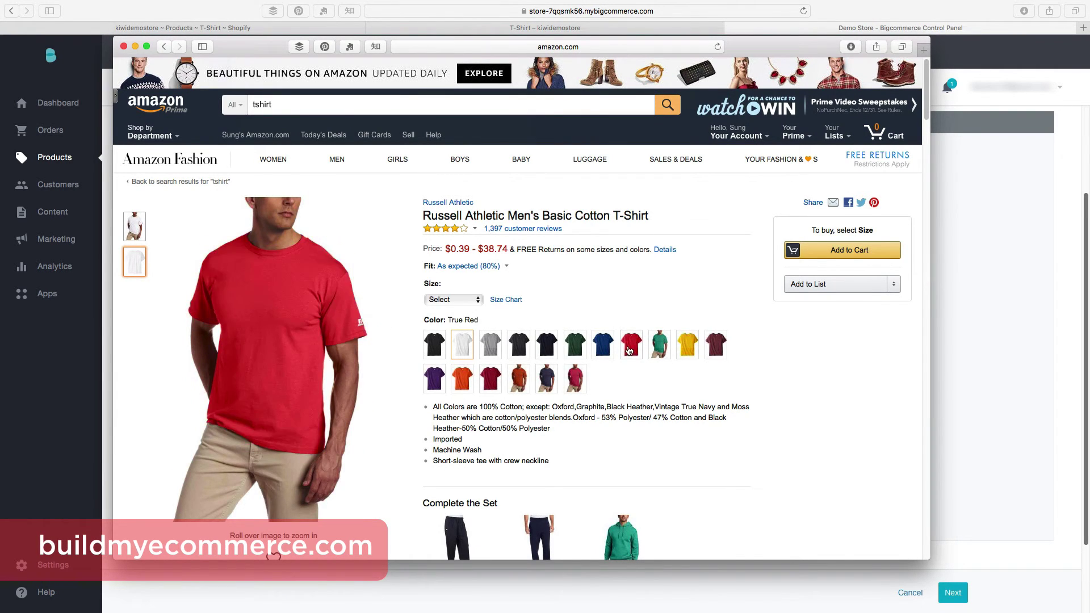
{"action": "left_click_drag", "start_coordinate": [253, 51], "coordinate": [802, 125]}
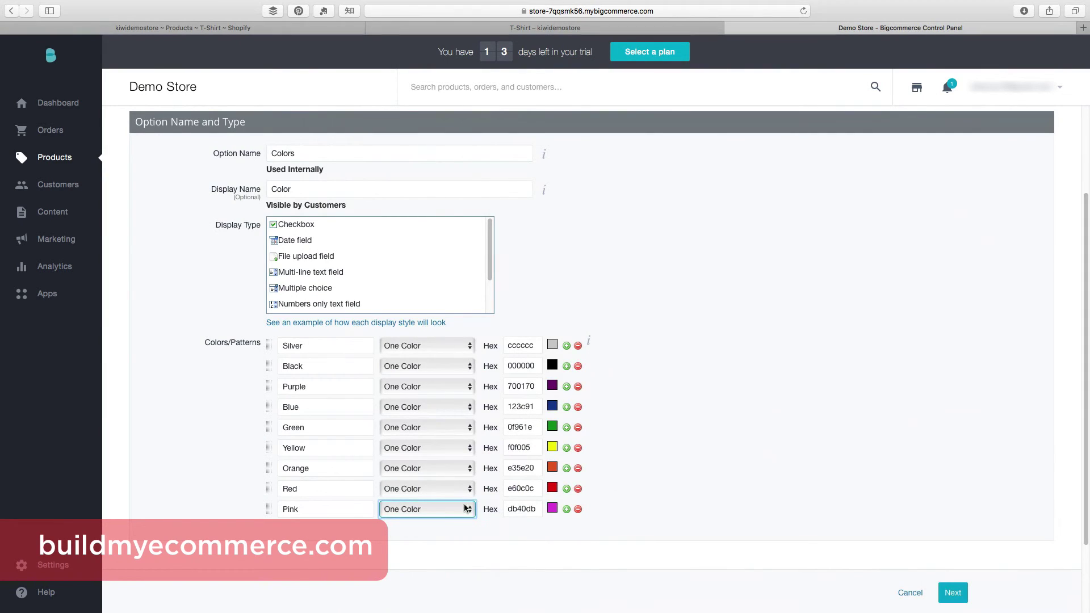
Leave Pink as a single colour and return to the BigCommerce Dashboard
{"action": "left_click", "coordinate": [434, 509]}
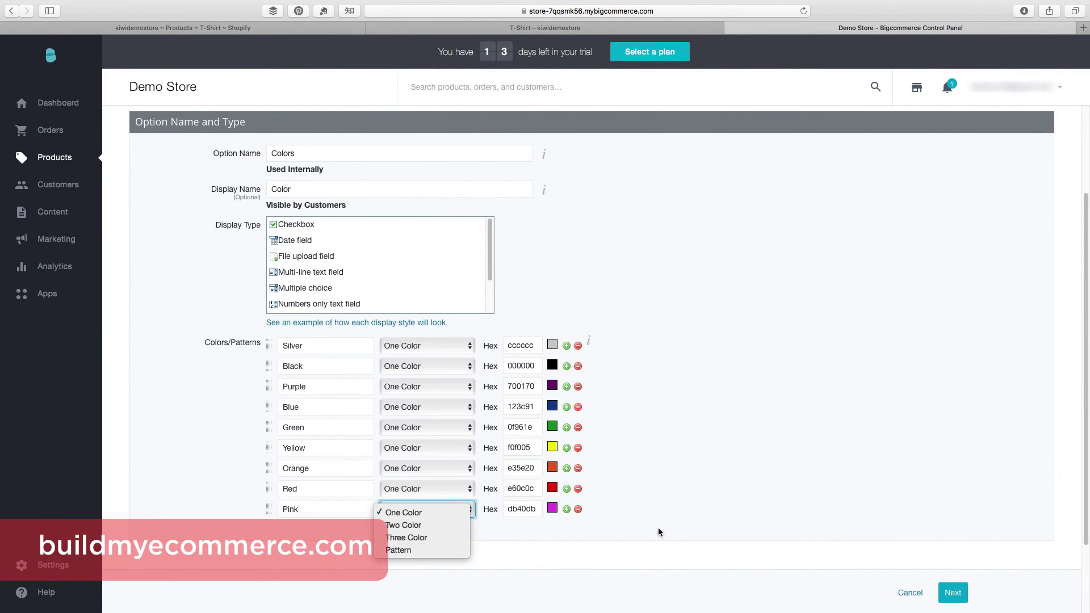
{"action": "left_click", "coordinate": [710, 510]}
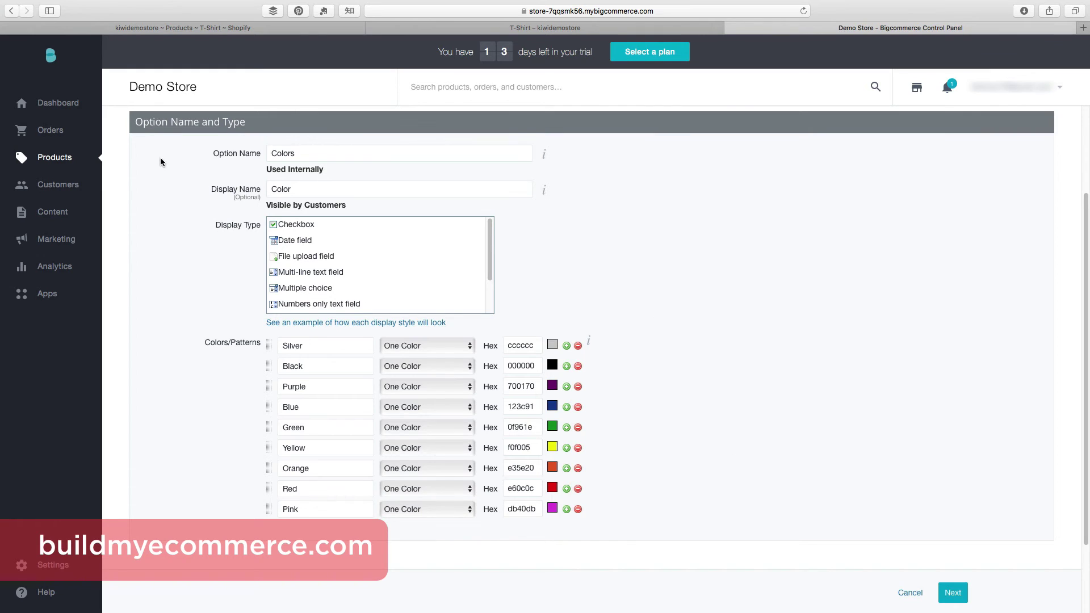
{"action": "scroll", "coordinate": [160, 158], "scroll_direction": "up", "scroll_amount": 3}
{"action": "scroll", "coordinate": [161, 164], "scroll_direction": "up", "scroll_amount": 3}
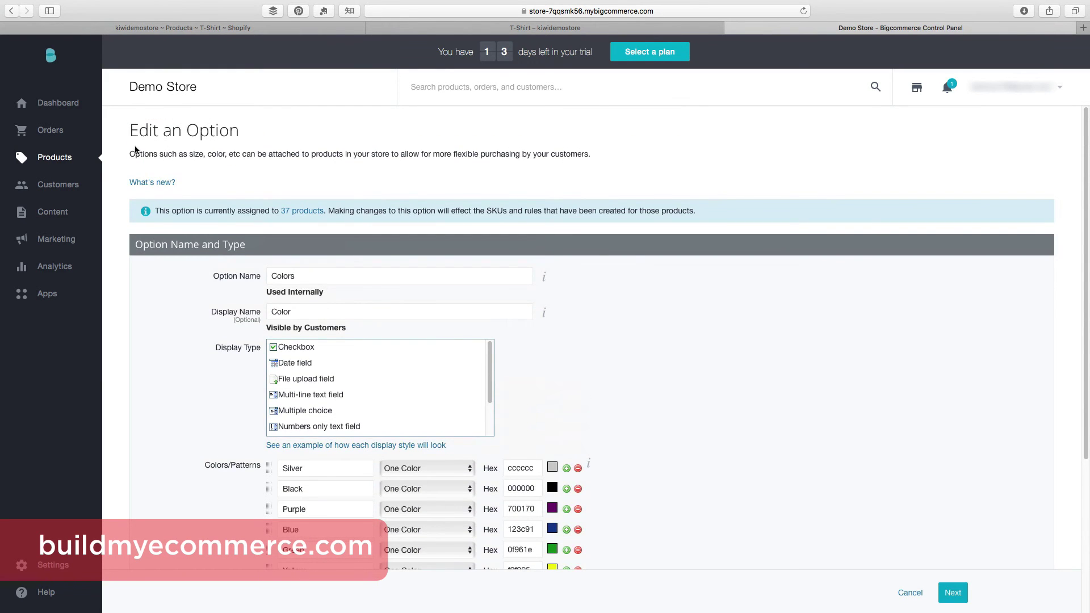
{"action": "mouse_move", "coordinate": [105, 132]}
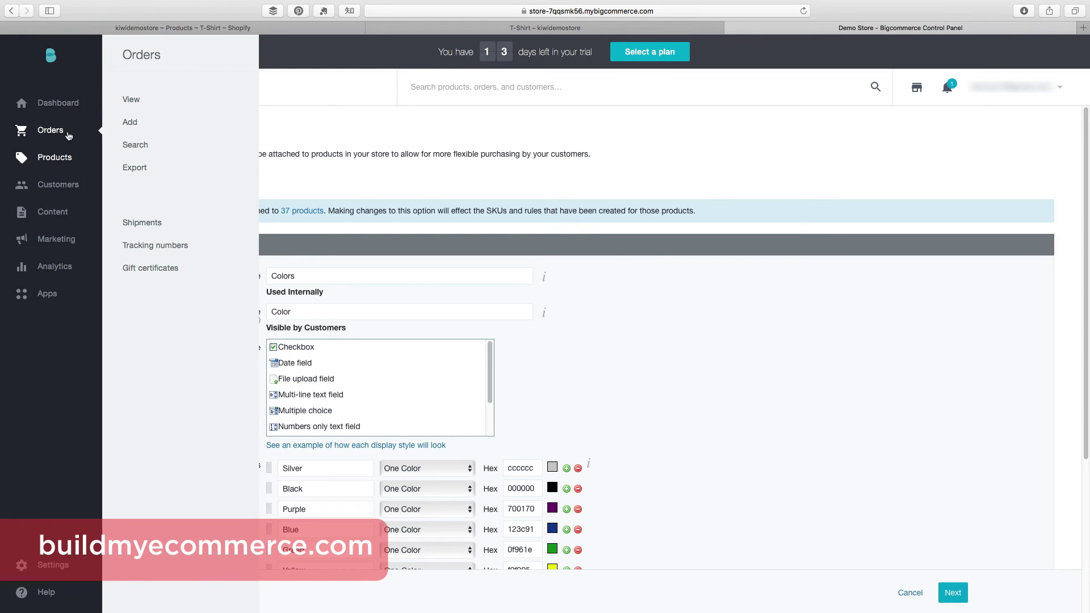
{"action": "left_click", "coordinate": [58, 108]}
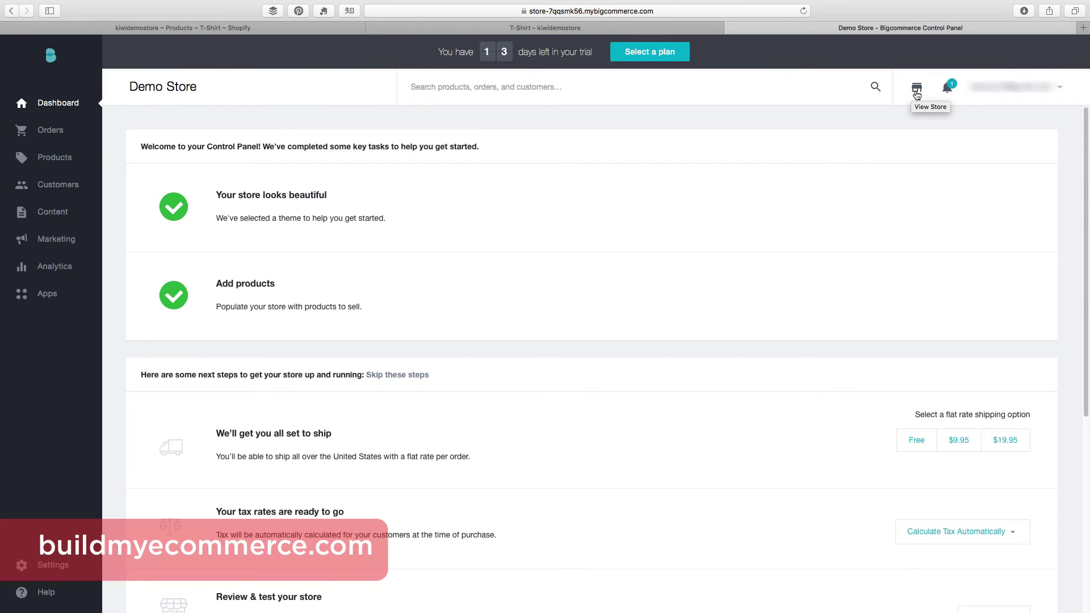
Open the storefront and go to the T-shirt product page under MENS > T-Shirts
{"action": "left_click", "coordinate": [917, 91]}
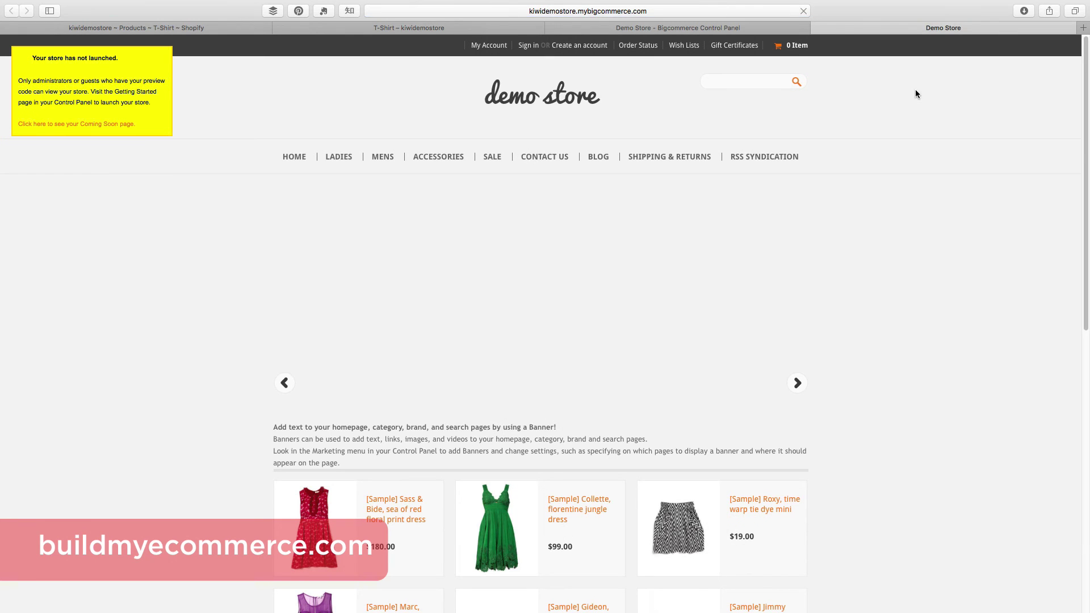
{"action": "mouse_move", "coordinate": [382, 154]}
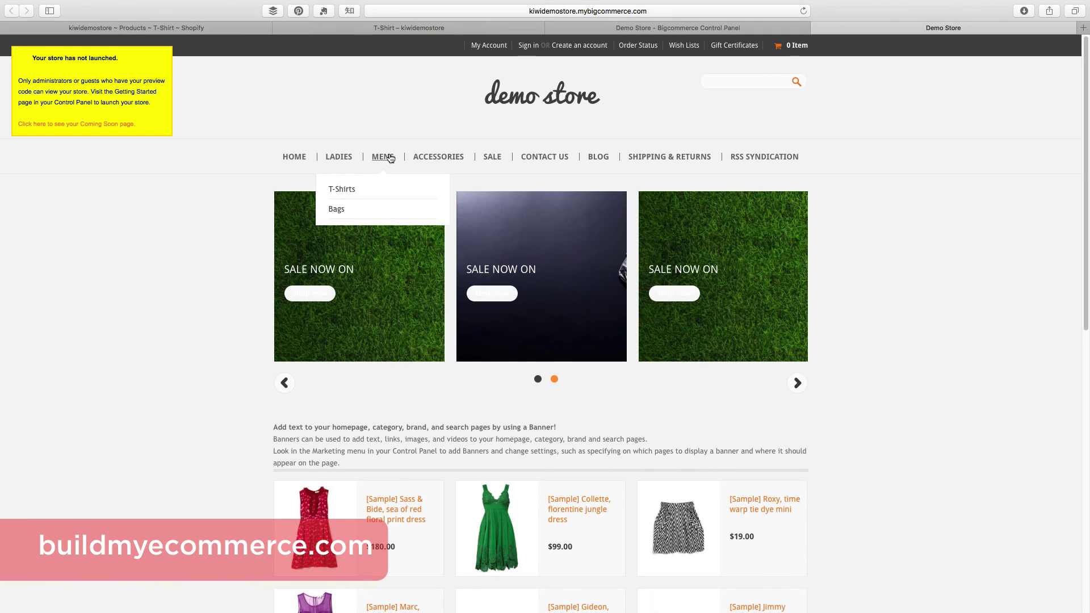
{"action": "left_click", "coordinate": [355, 191]}
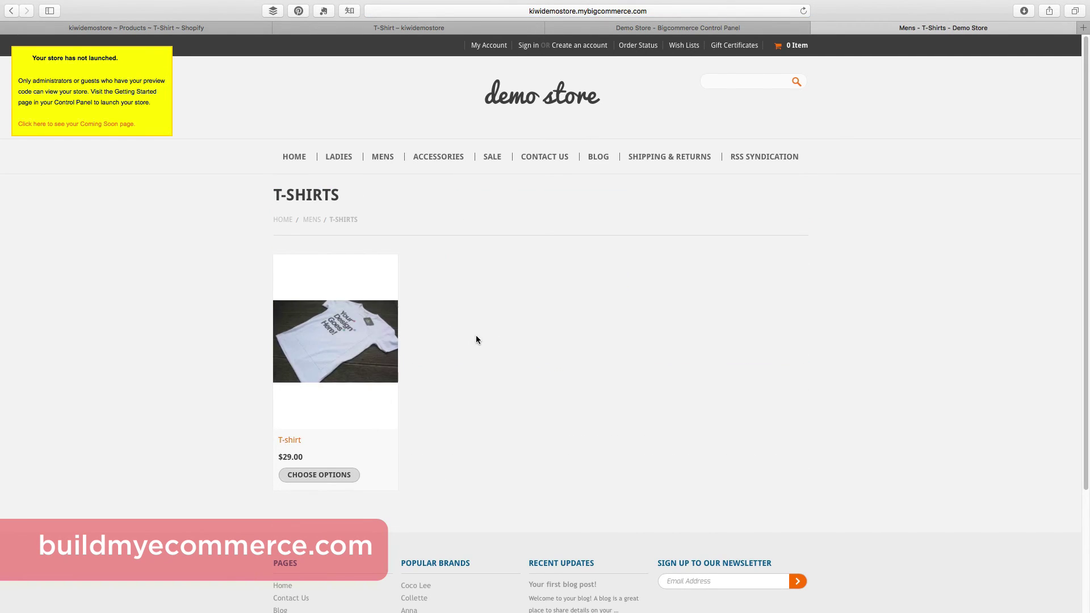
{"action": "left_click", "coordinate": [346, 369]}
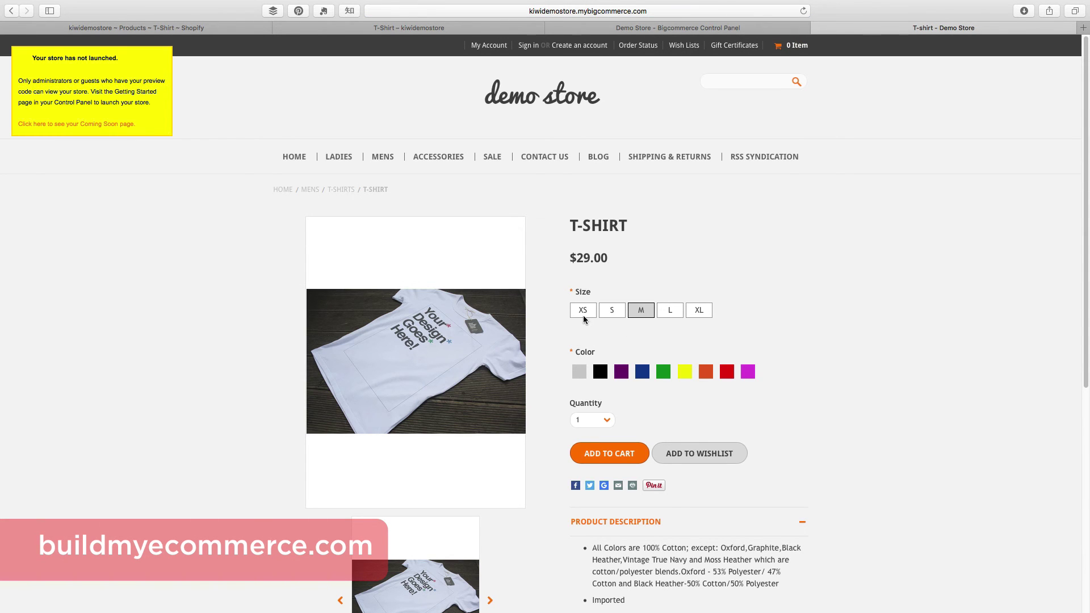
Try sizes XS then M and check the quantity choices, keeping quantity 1
{"action": "left_click", "coordinate": [584, 312]}
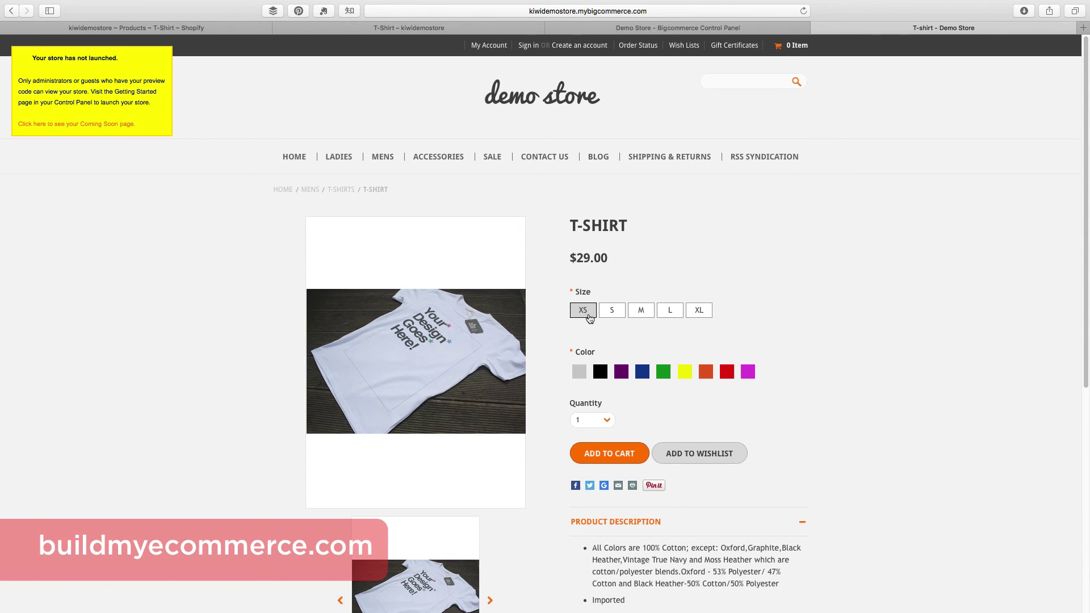
{"action": "left_click", "coordinate": [642, 314]}
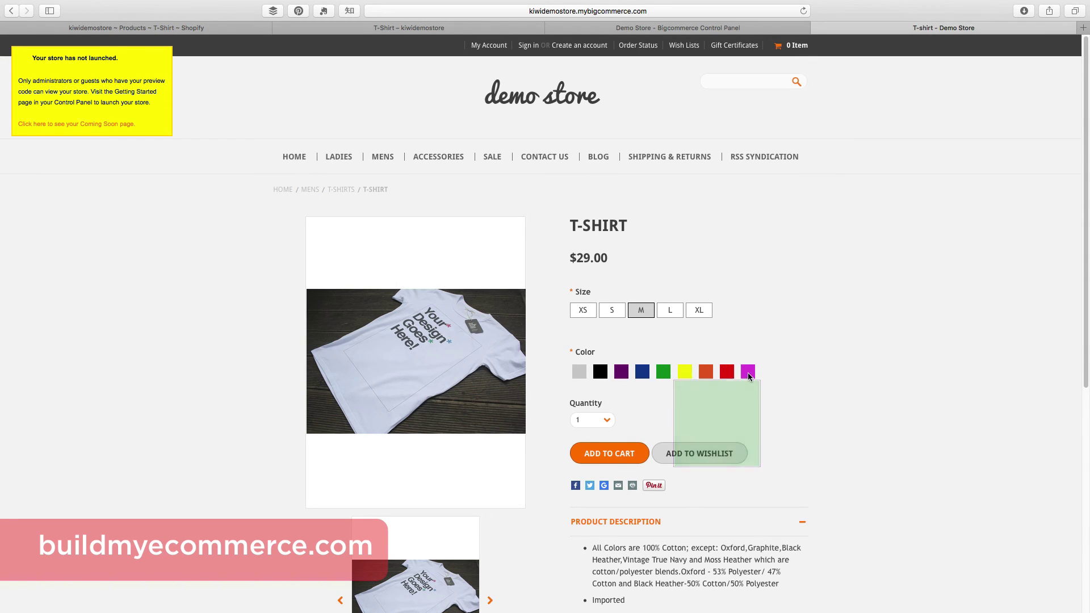
{"action": "left_click", "coordinate": [606, 421]}
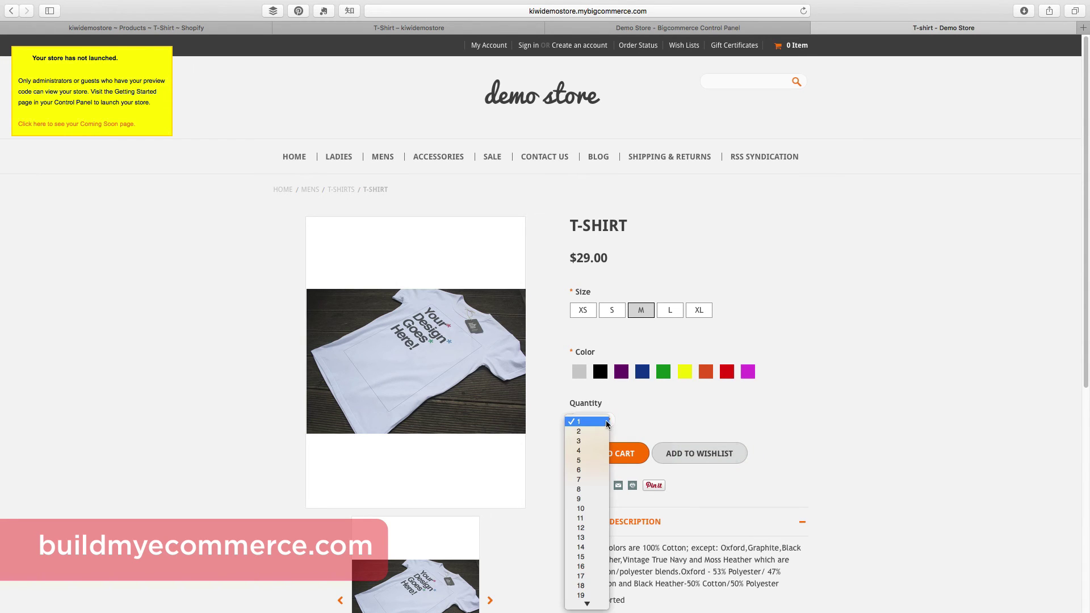
{"action": "left_click", "coordinate": [640, 408]}
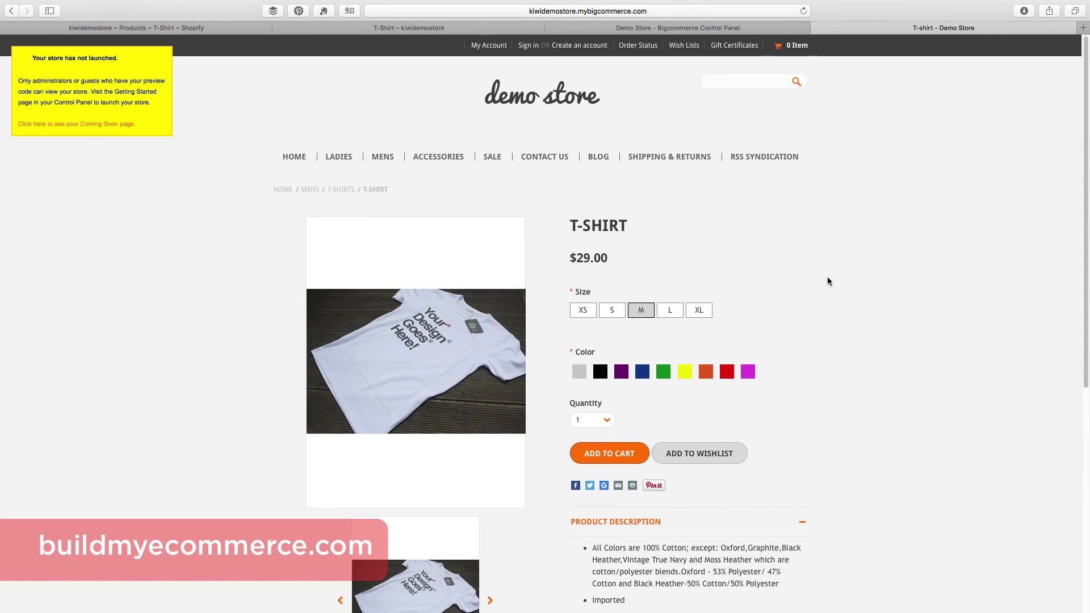